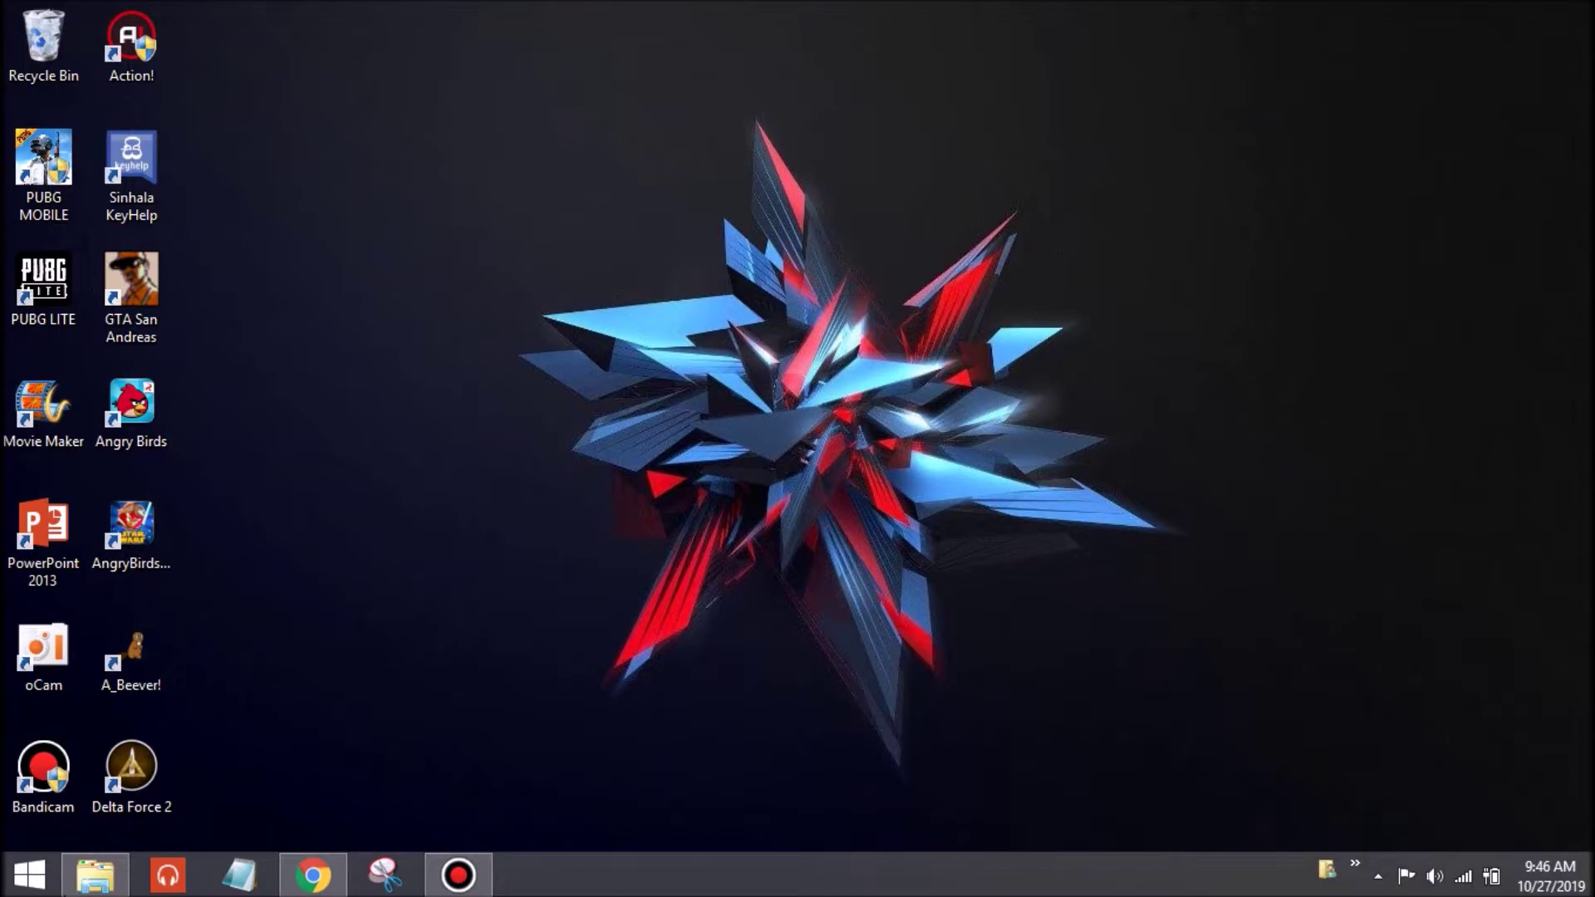
# - In the restored mkv video folder, confirm the first song file ends in .mkv, leaving it unrenamed
pyautogui.click(94, 874)
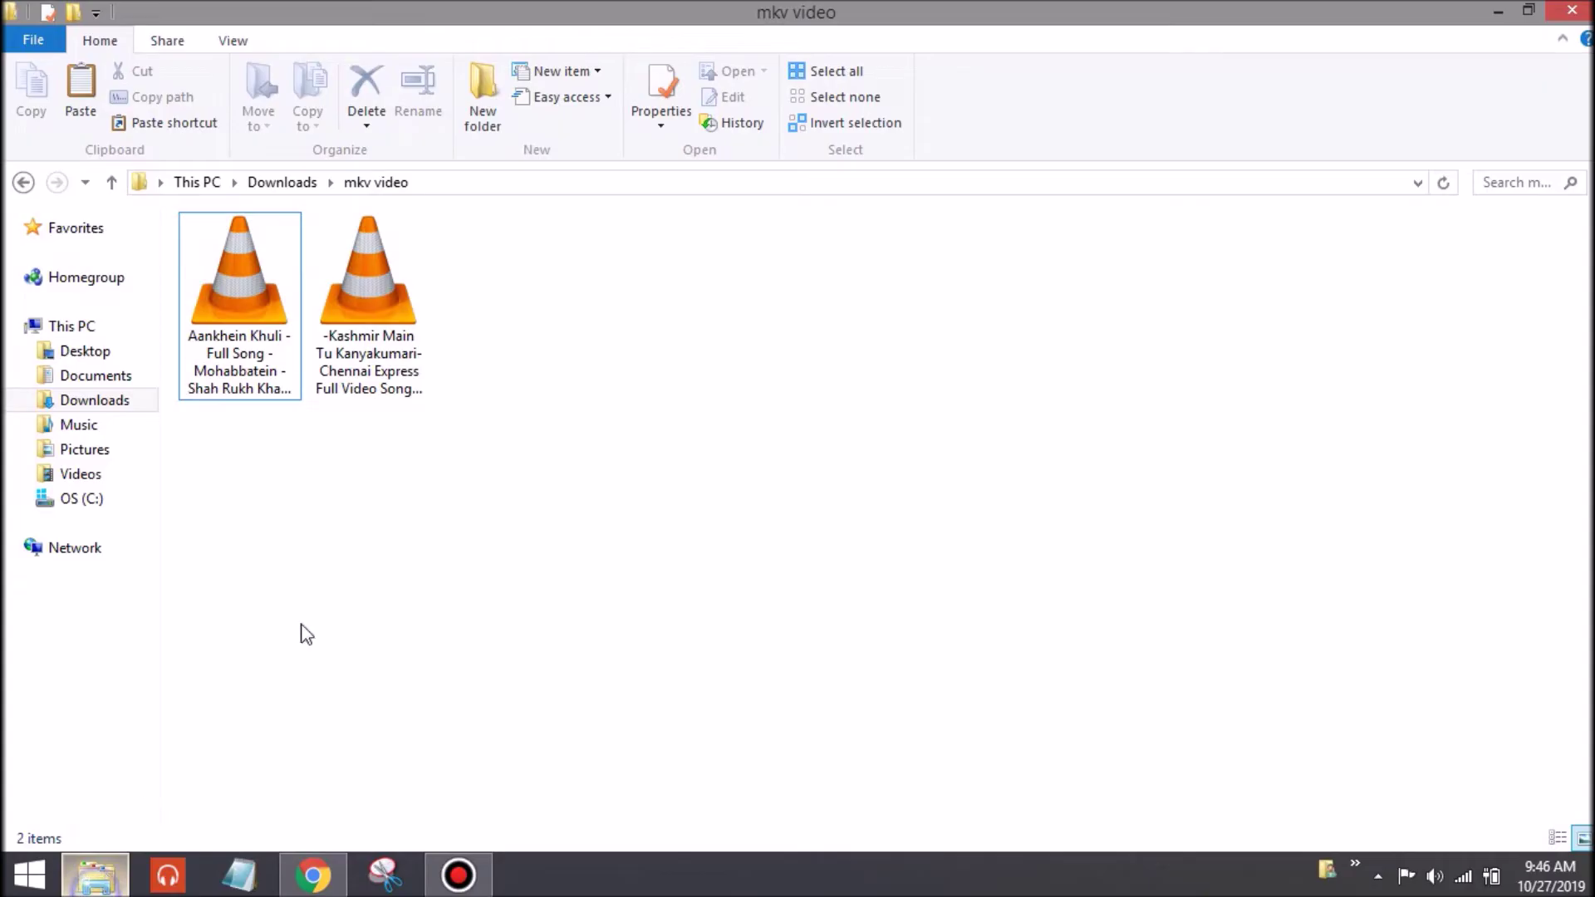
pyautogui.click(264, 390)
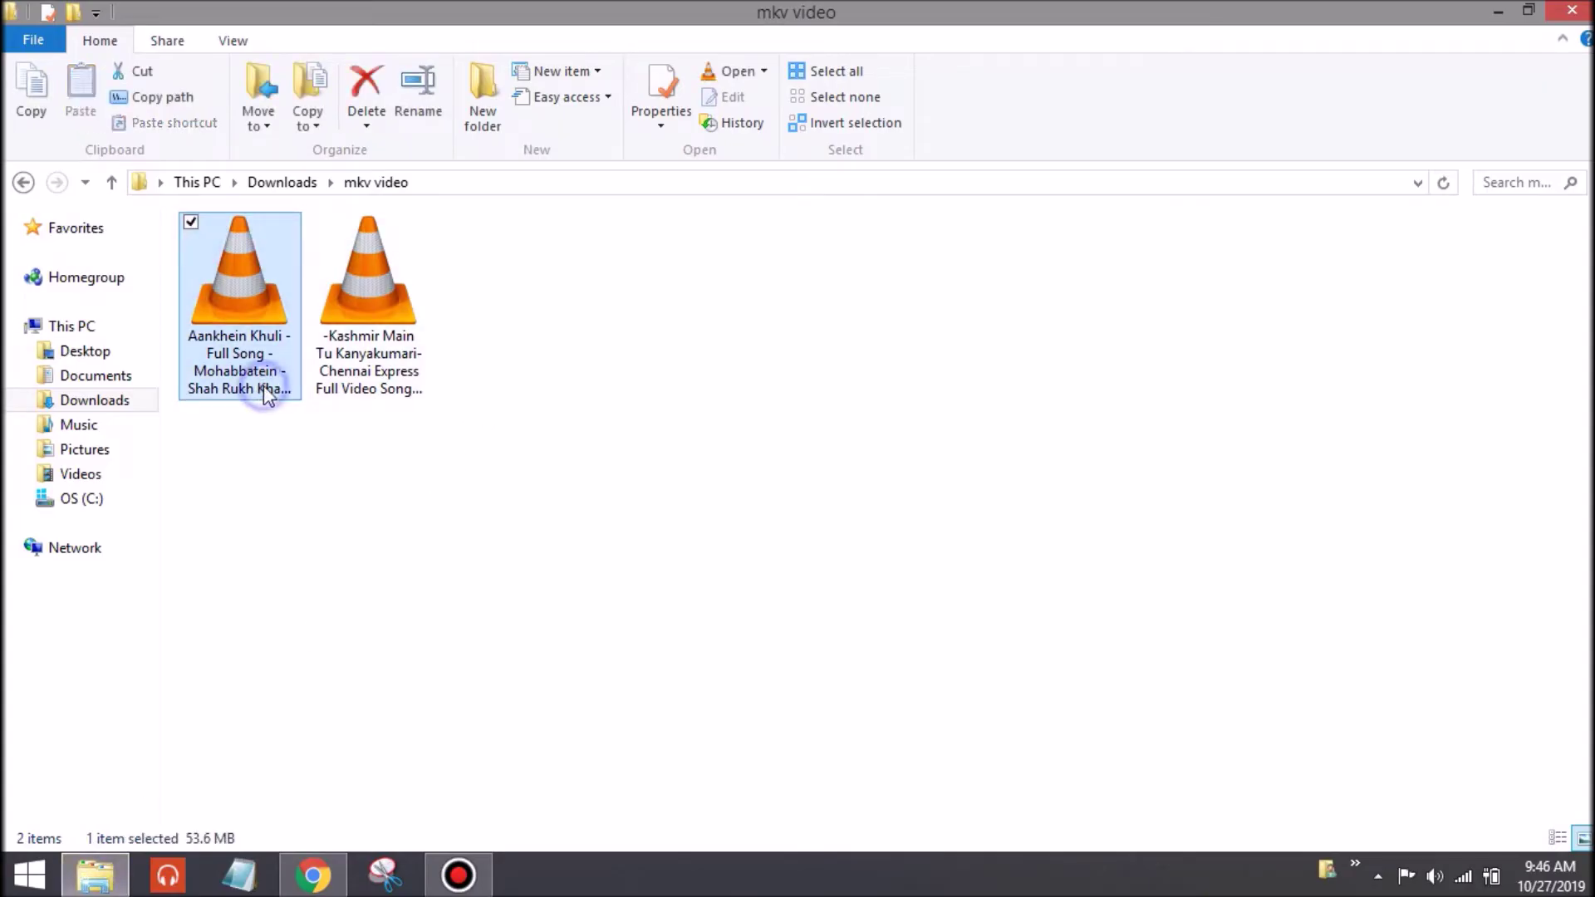
pyautogui.click(403, 109)
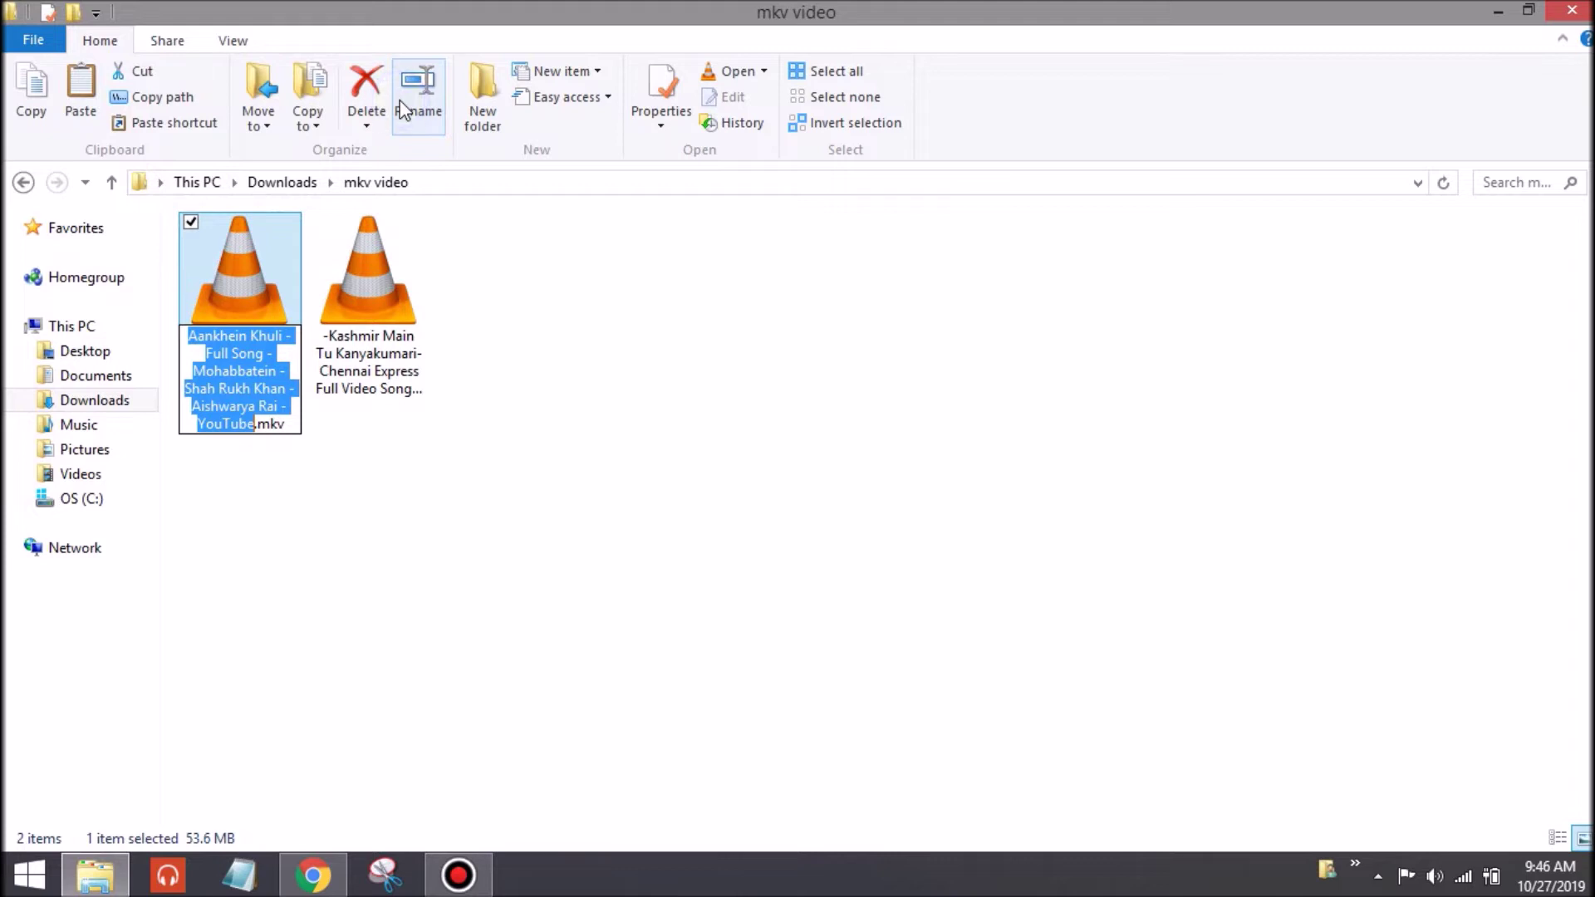
pyautogui.click(260, 432)
pyautogui.doubleClick(274, 424)
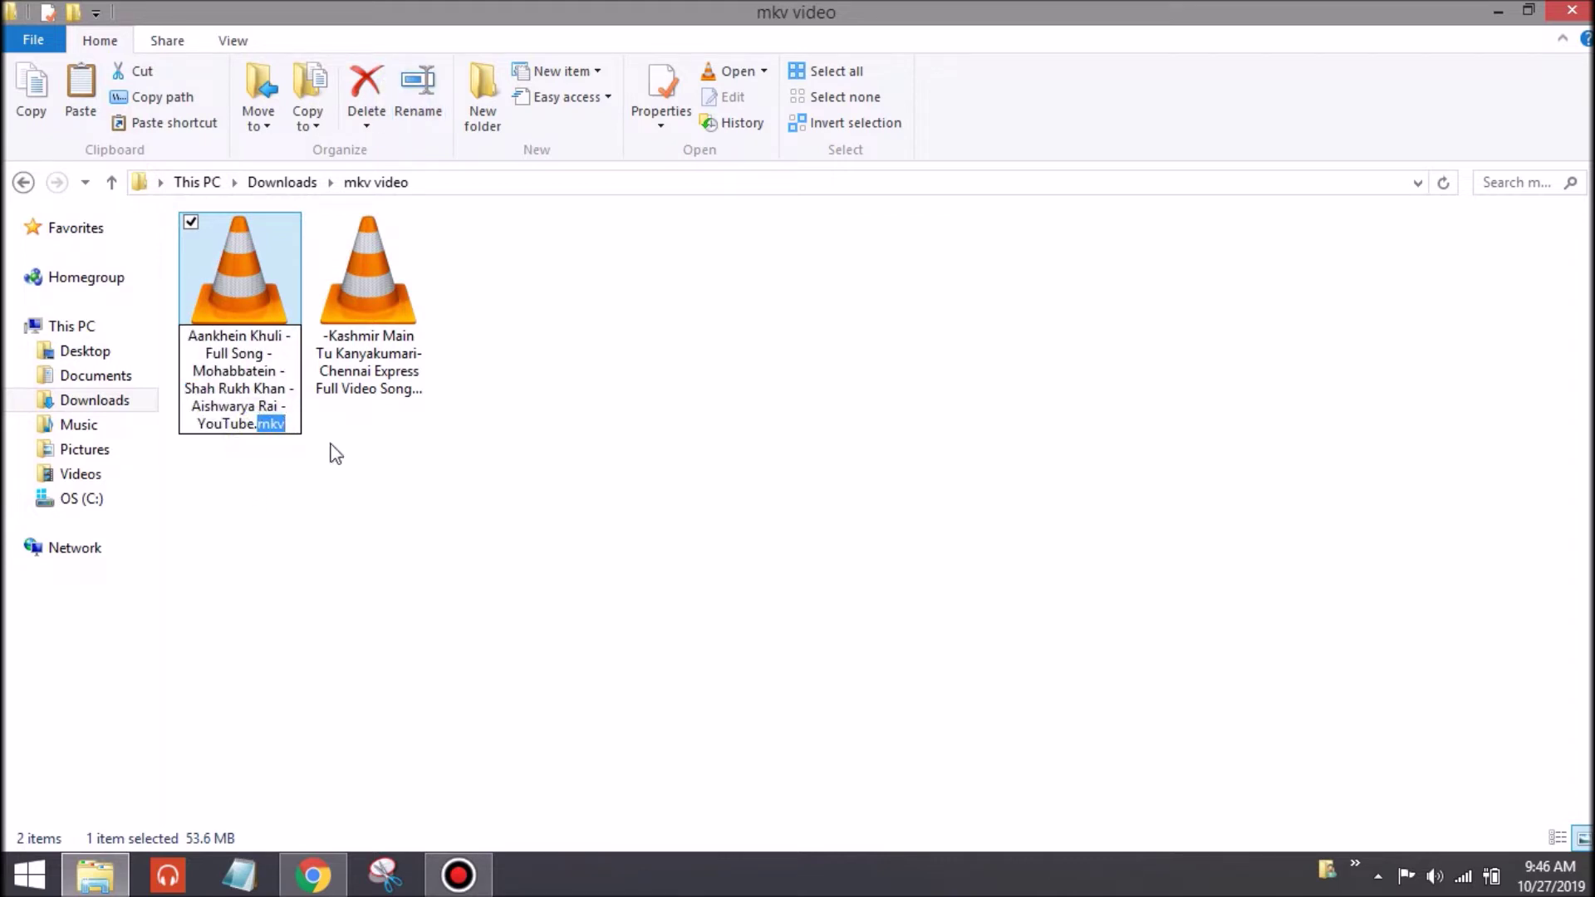
pyautogui.click(358, 455)
# - Confirm the second song file also carries the .mkv extension, keeping its name unchanged
pyautogui.click(383, 298)
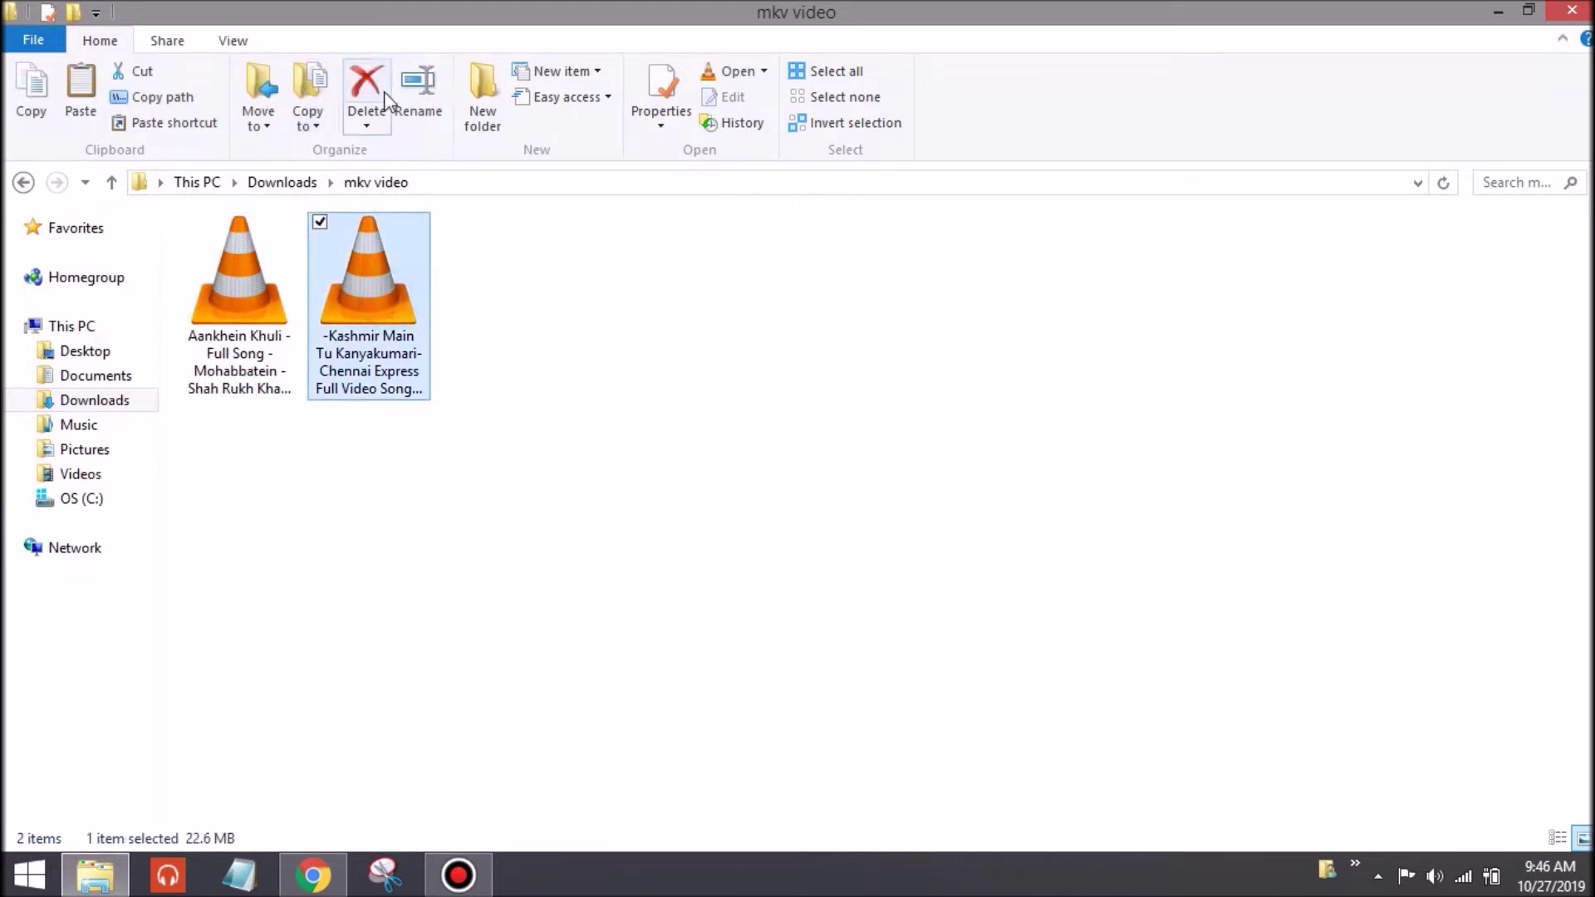
pyautogui.click(409, 87)
pyautogui.moveTo(392, 441); pyautogui.dragTo(425, 441)
pyautogui.click(614, 406)
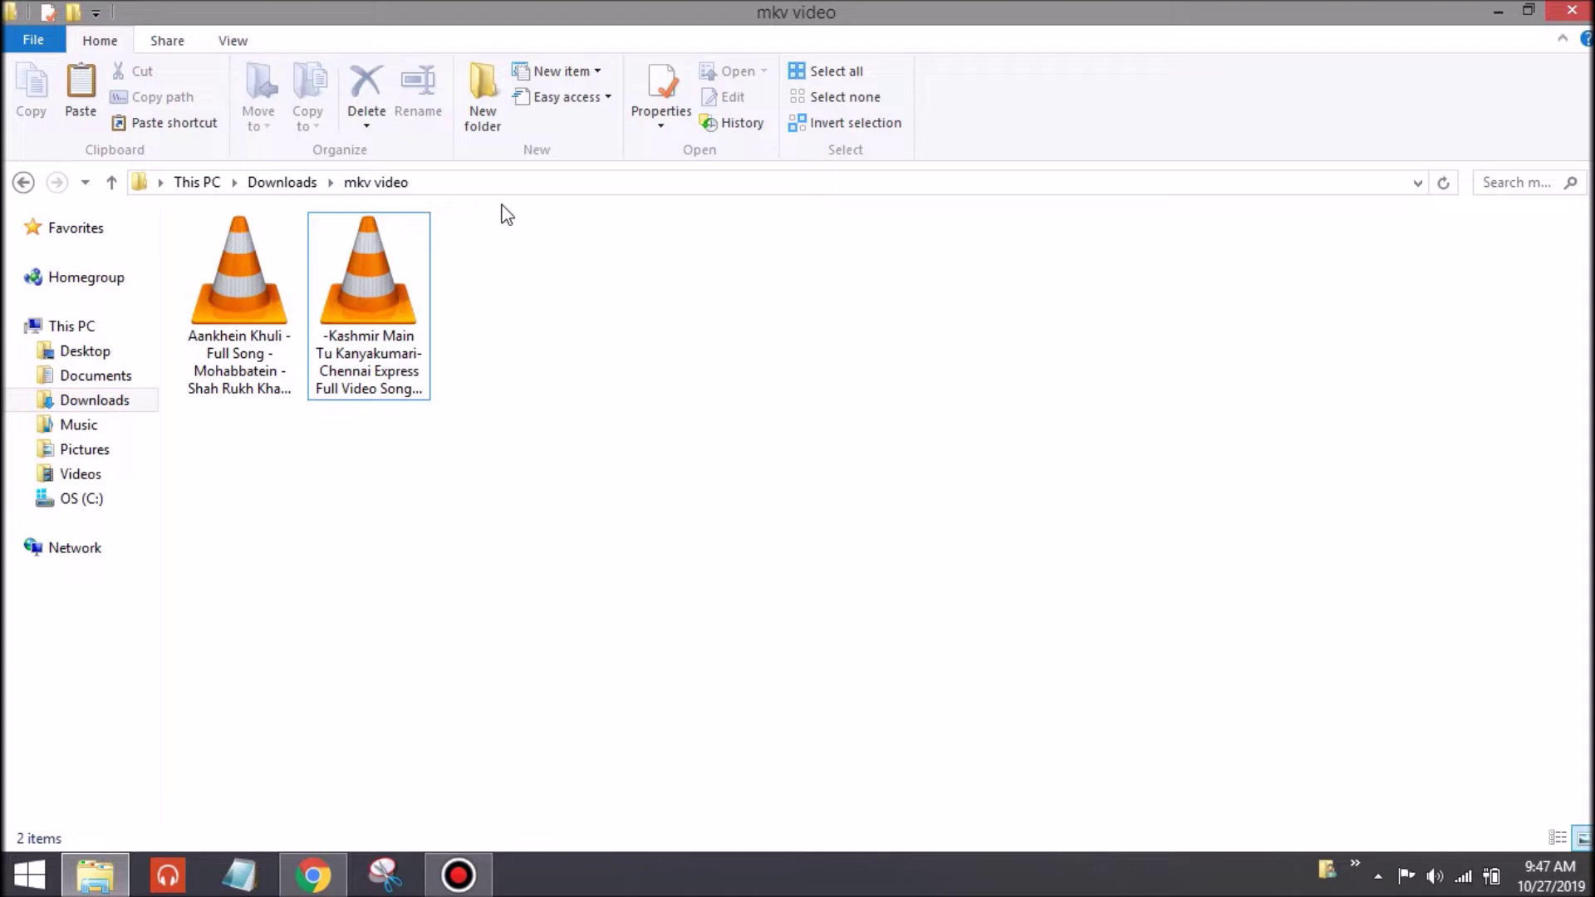
# - Look inside the Song Videos folder in Downloads, then return to Downloads
pyautogui.click(92, 402)
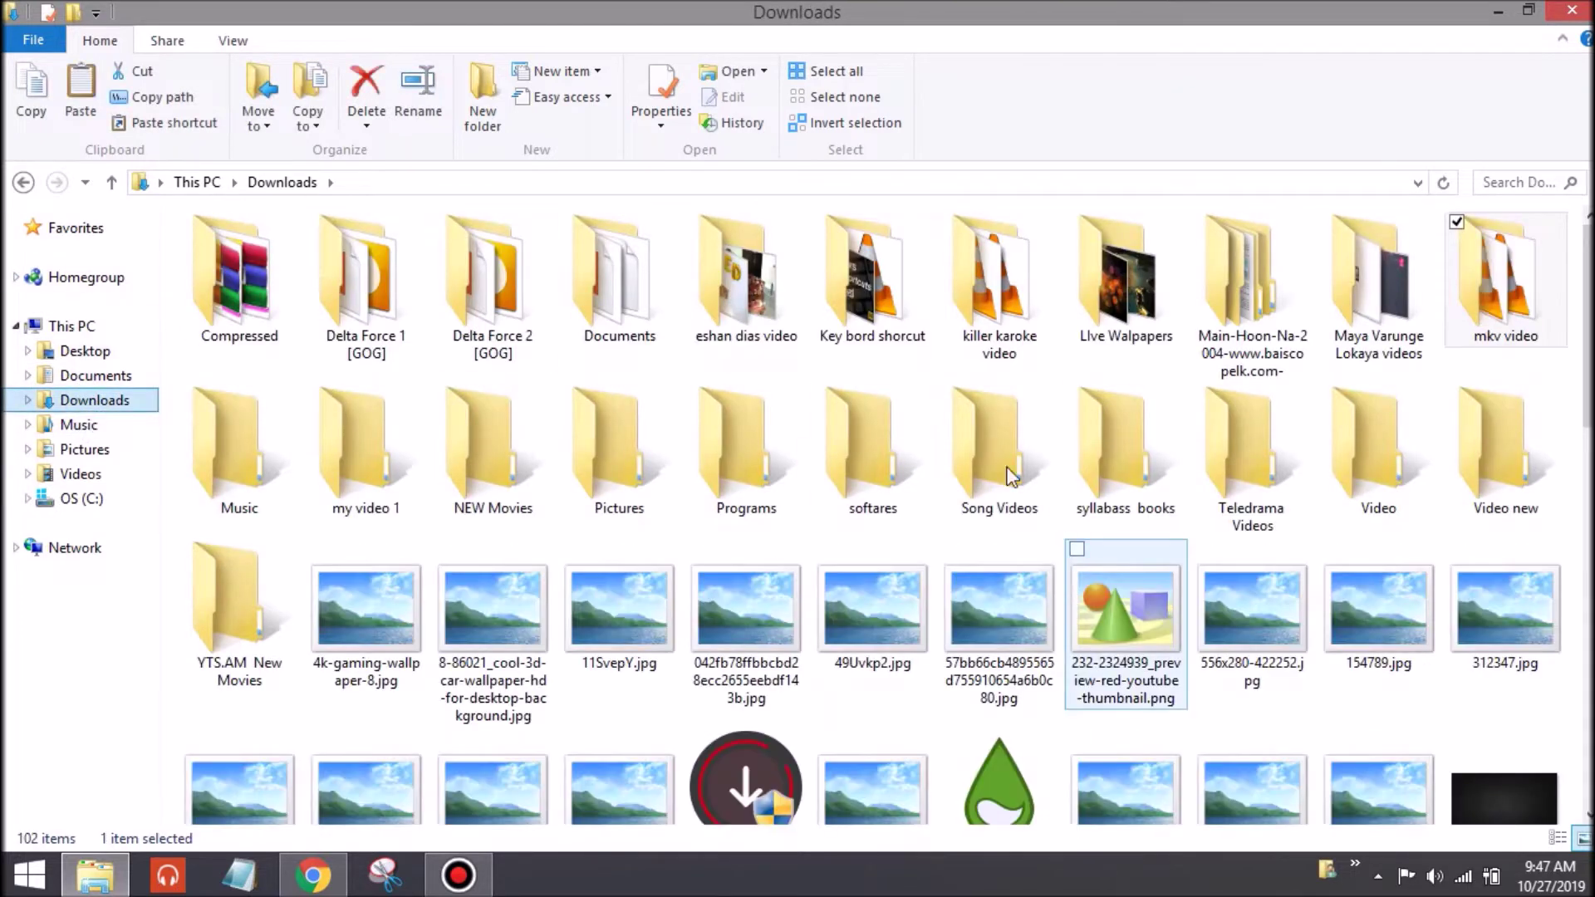
pyautogui.doubleClick(1008, 453)
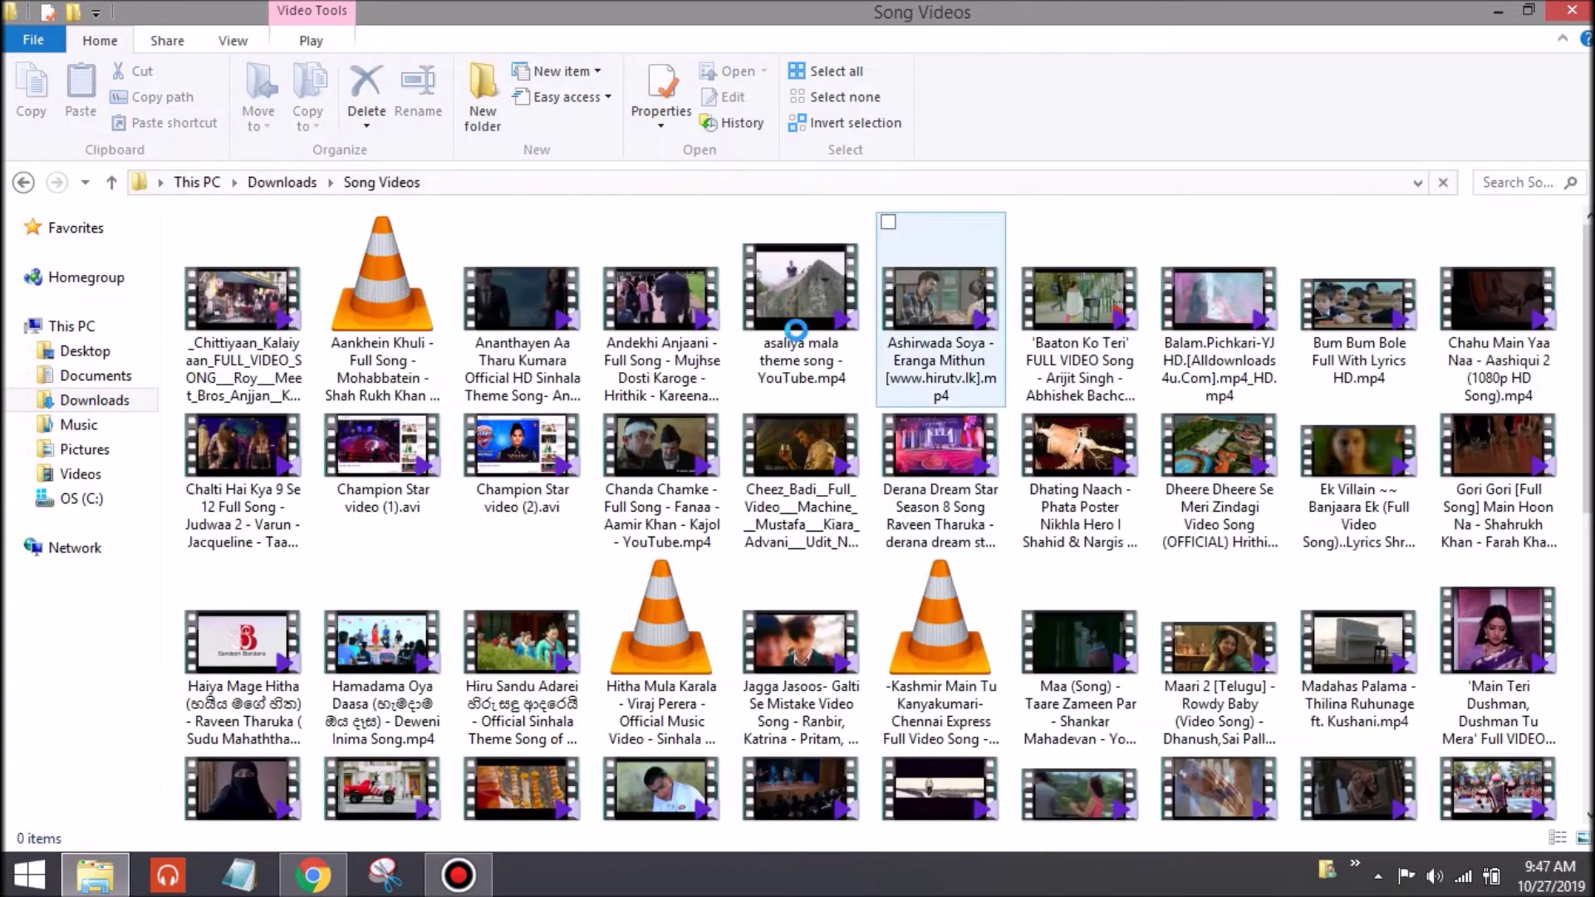
pyautogui.click(23, 183)
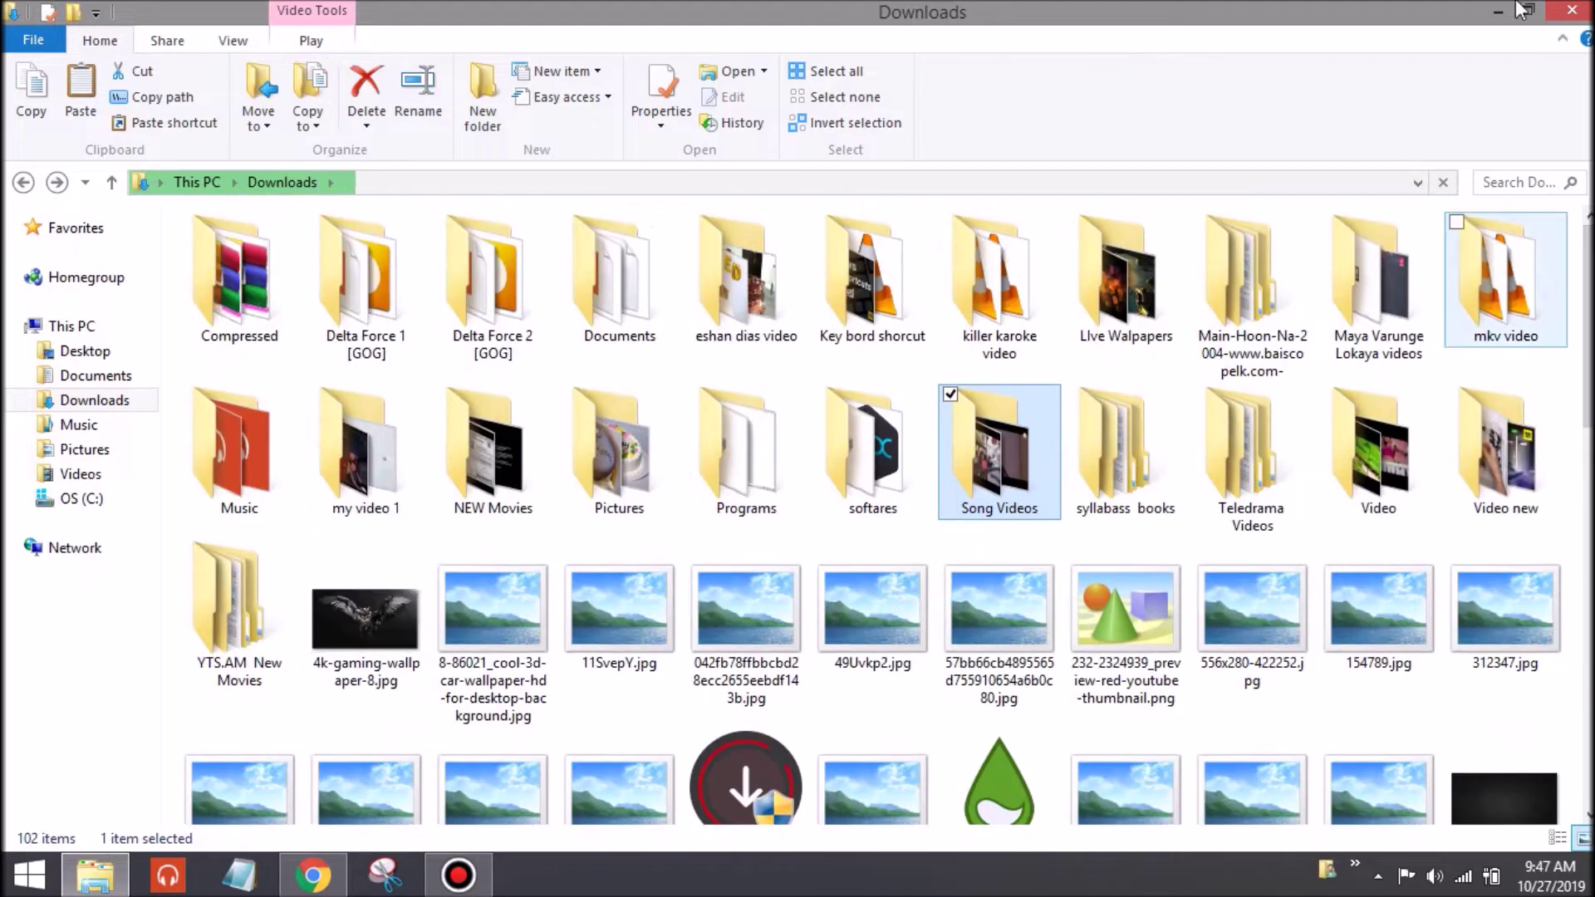
# - Minimize Explorer, refresh the desktop, and bring Chrome back on screen
pyautogui.click(1502, 12)
pyautogui.rightClick(922, 315)
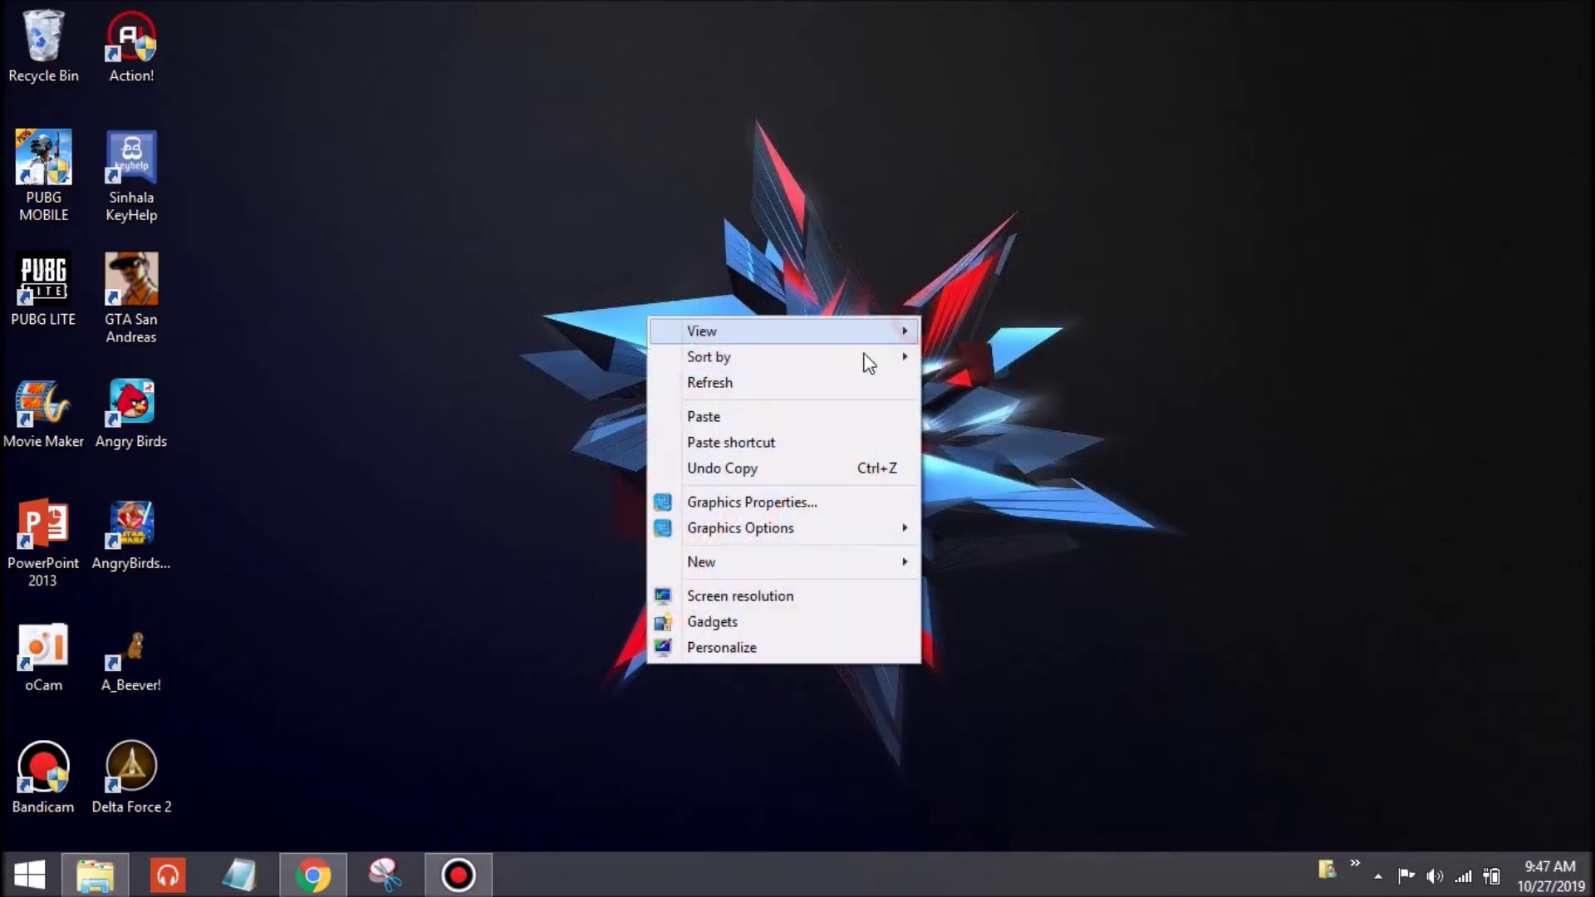
pyautogui.click(828, 377)
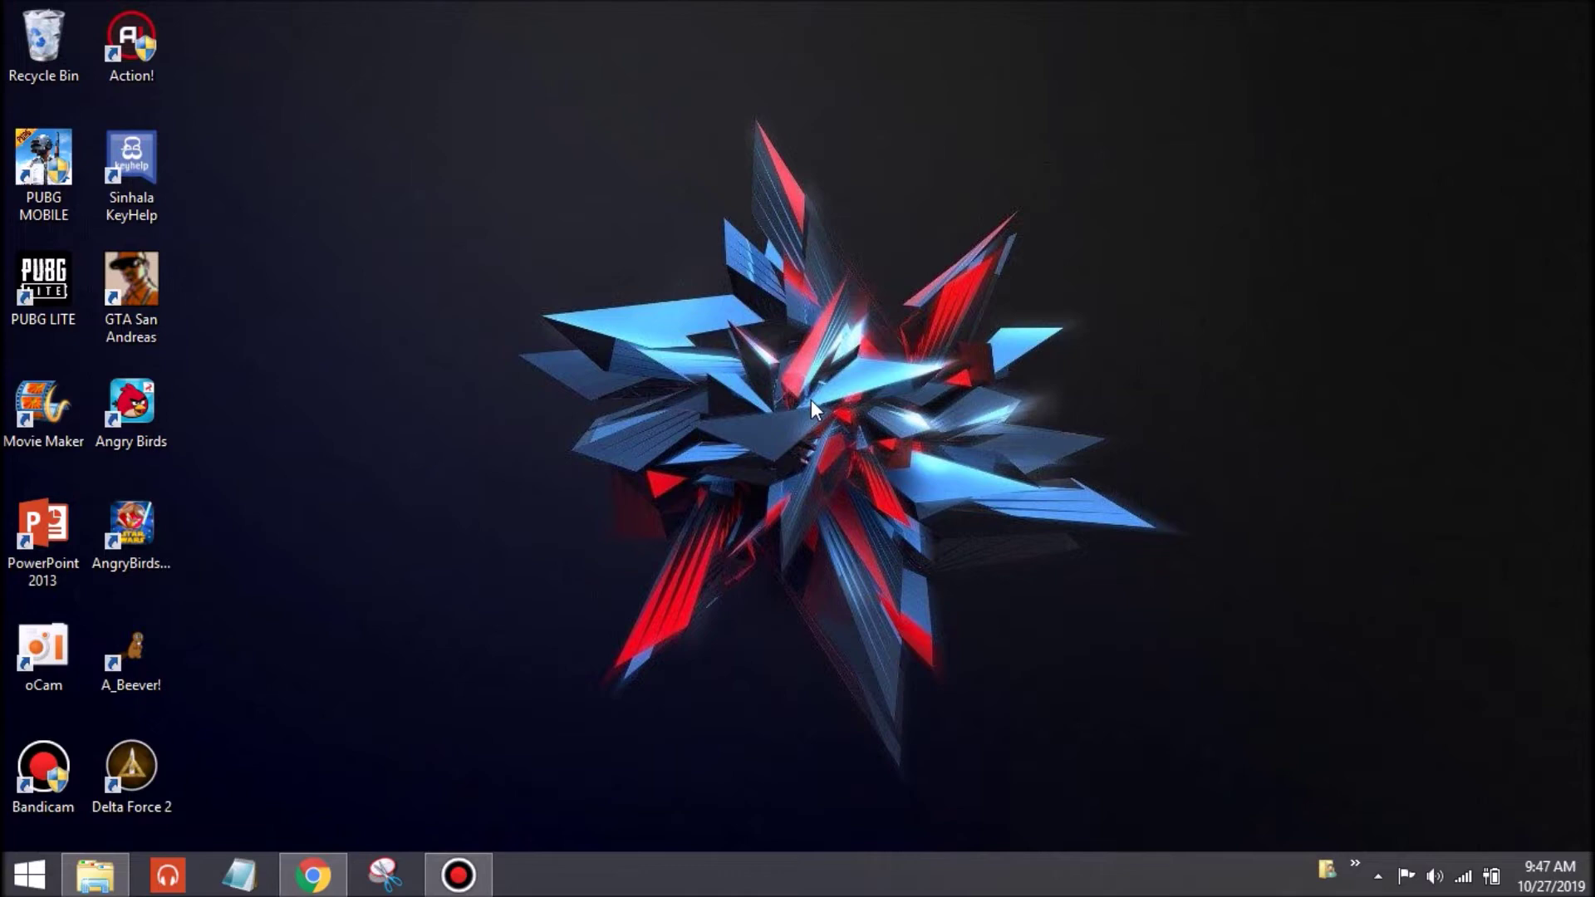
pyautogui.click(313, 874)
# - In the new tab, search Google for 'any video converter ultimate download' and open the product page
pyautogui.click(413, 10)
pyautogui.click(448, 50)
pyautogui.write('any ')
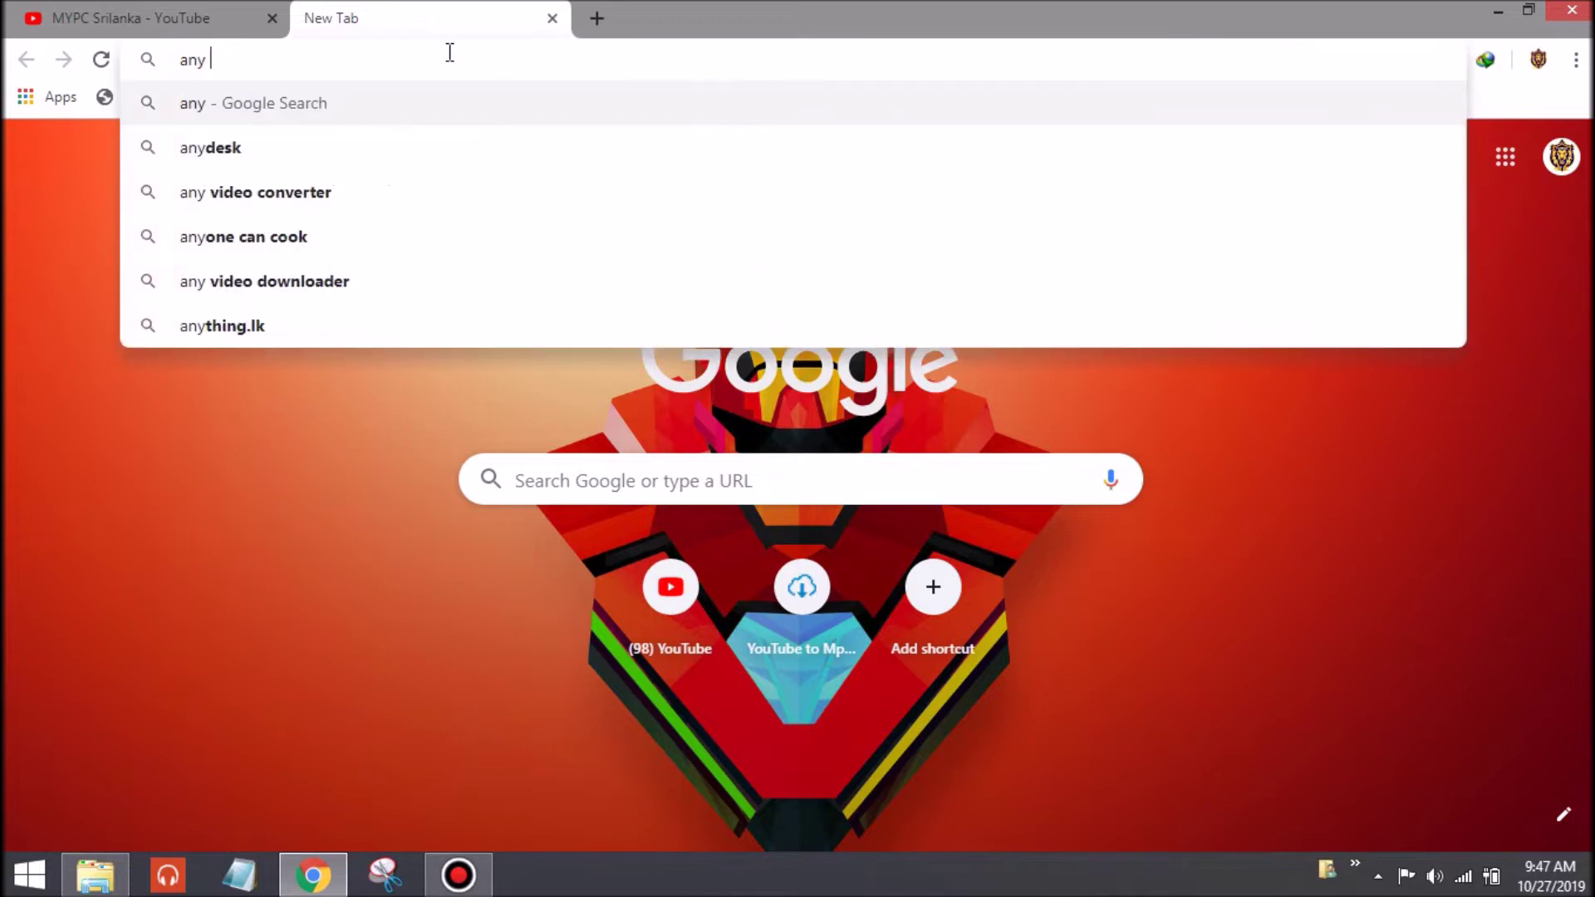
pyautogui.write('video')
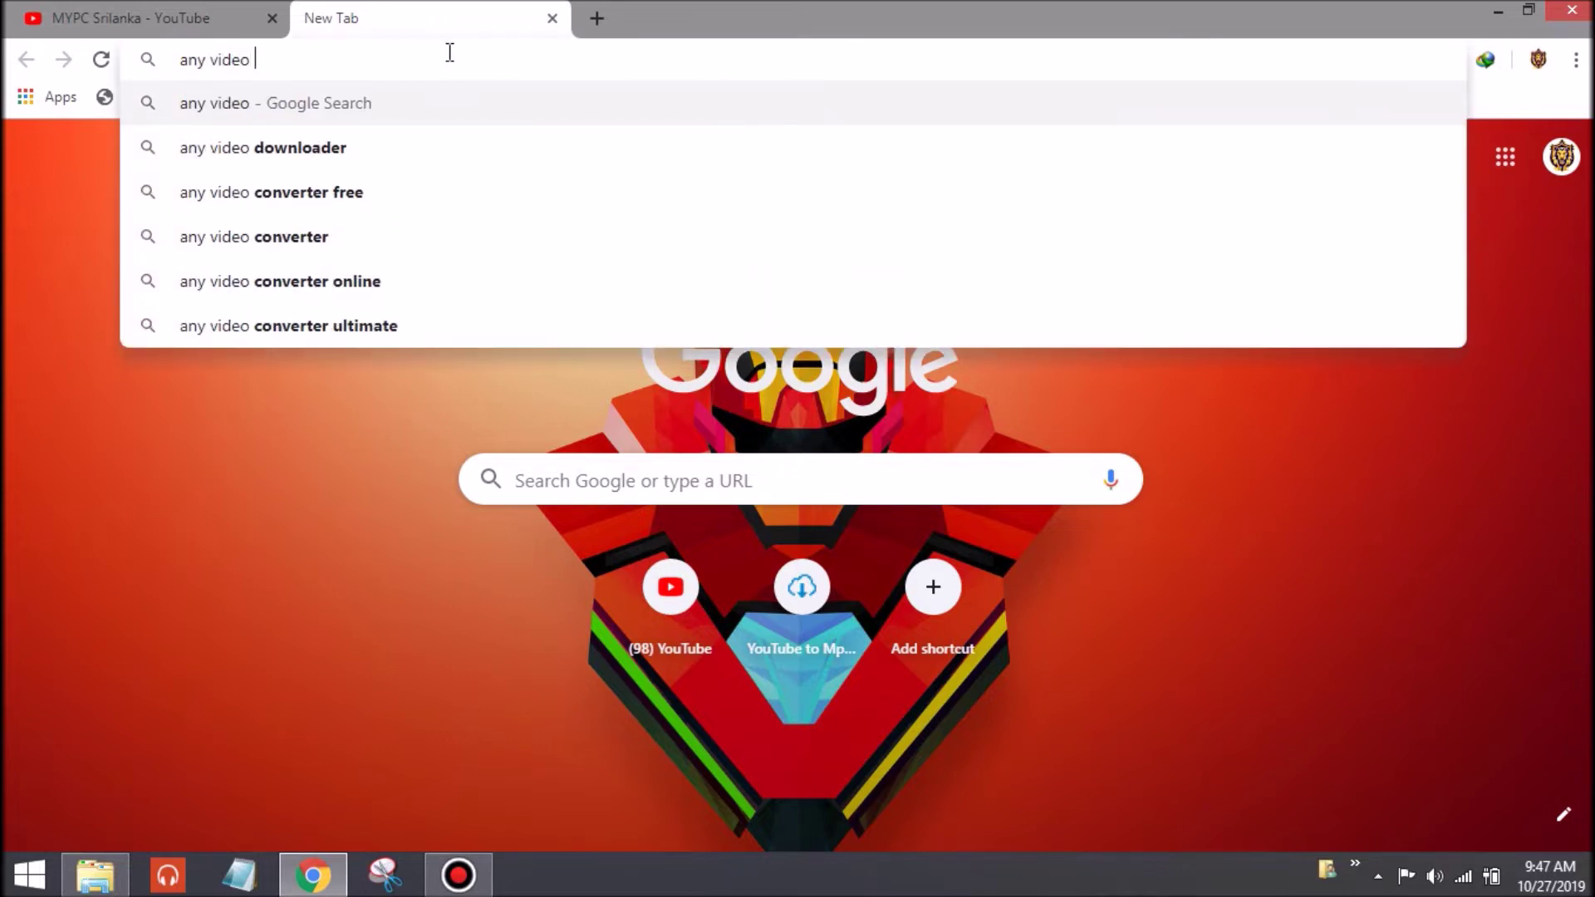
pyautogui.write(' converter')
pyautogui.press('BackSpace')
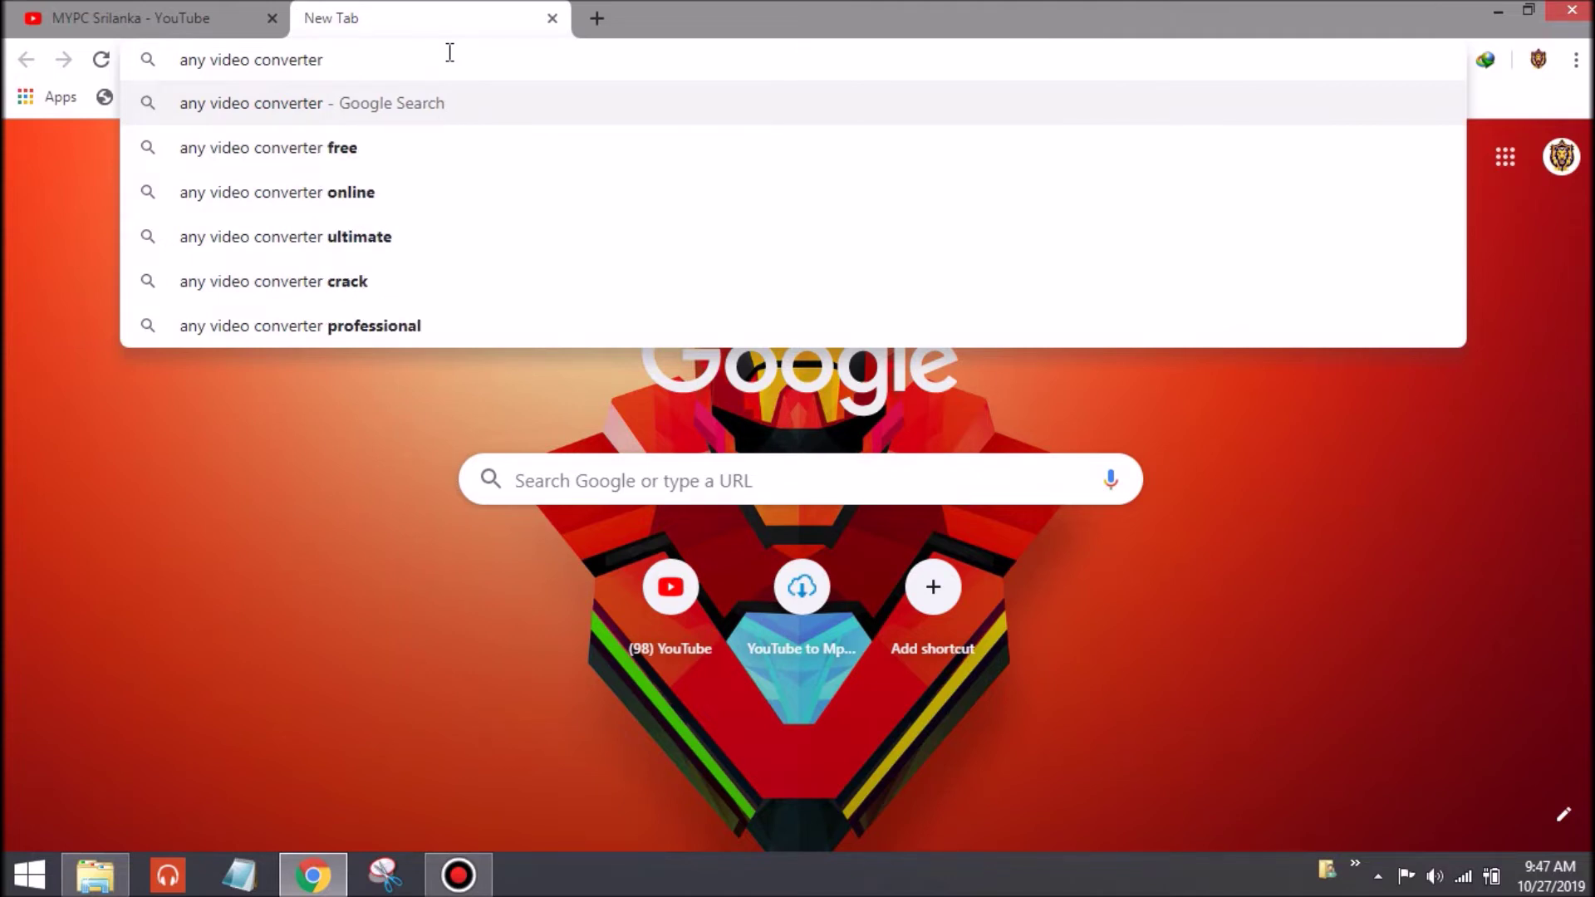
pyautogui.write('ulm')
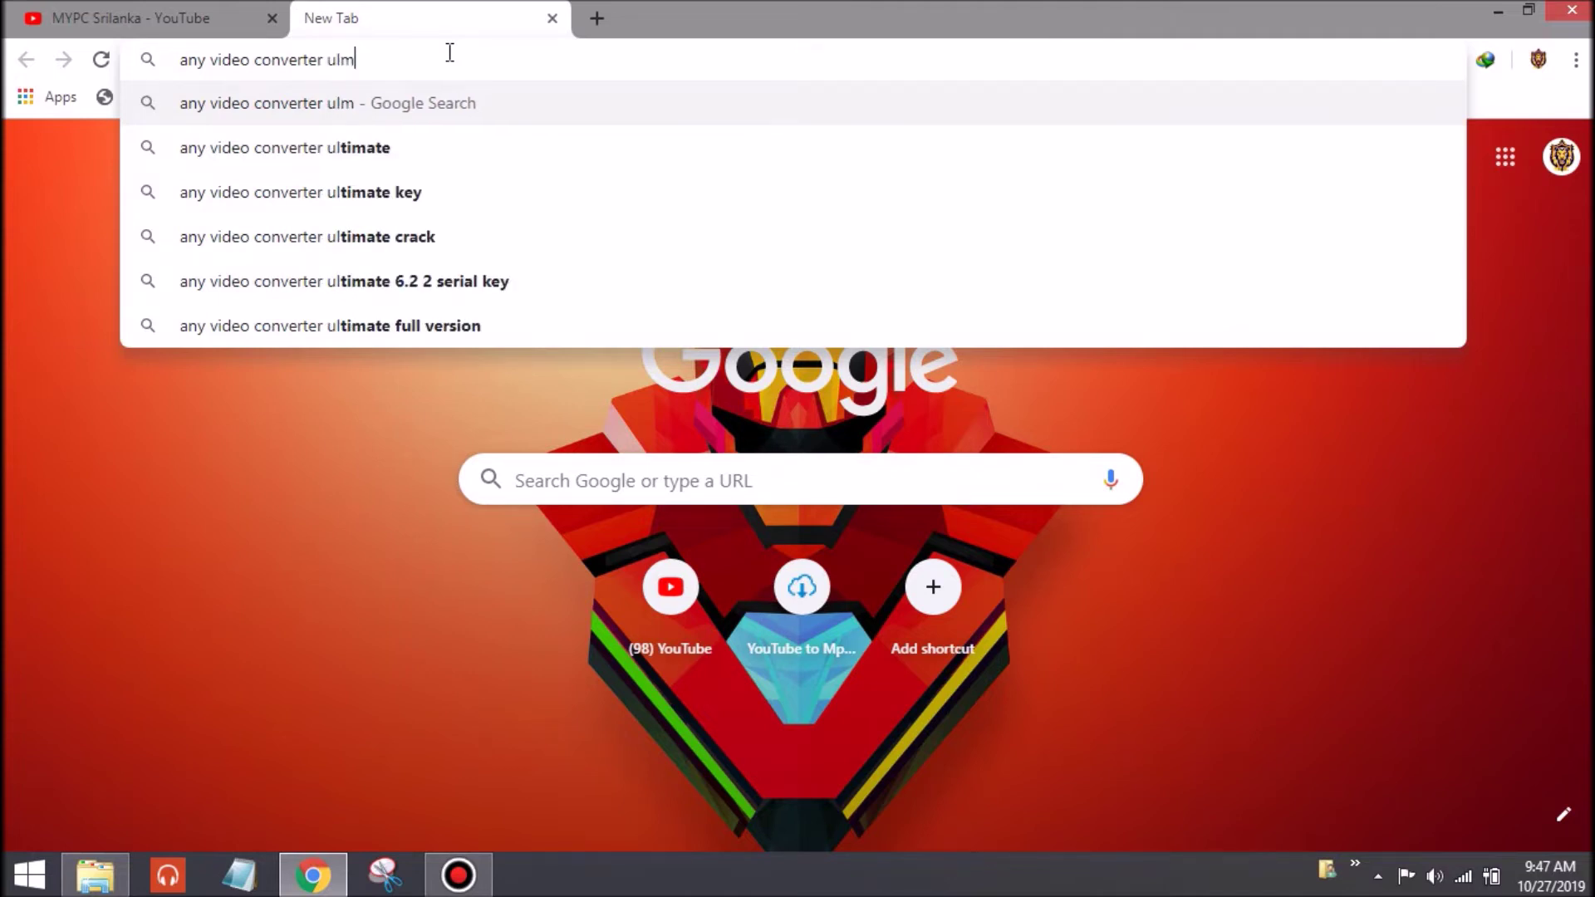
pyautogui.press('BackSpace')
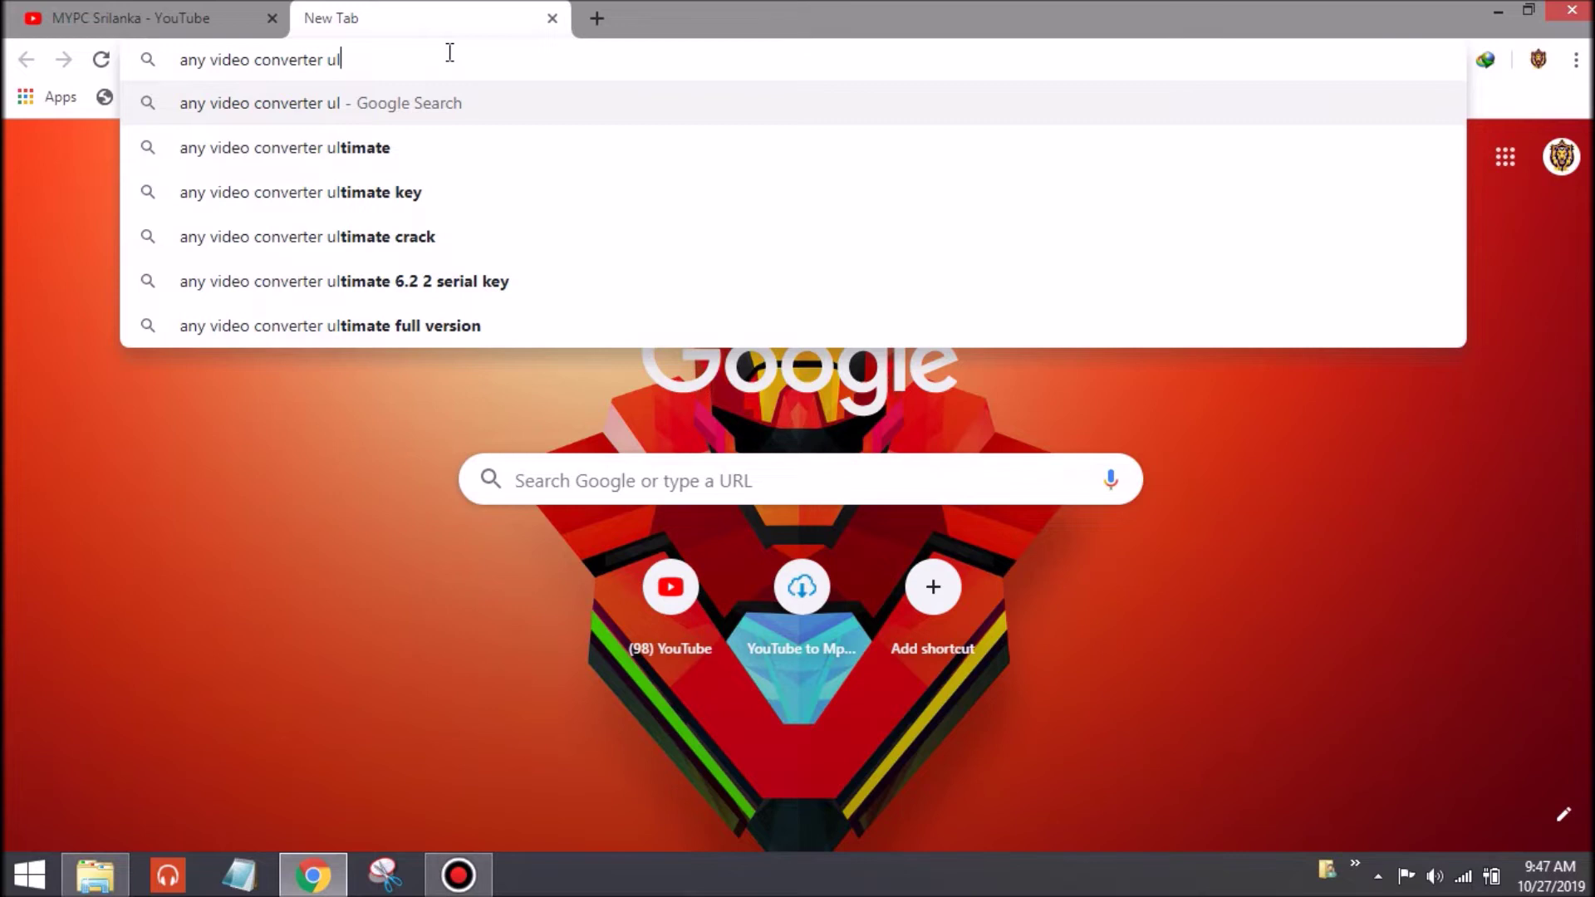
pyautogui.write('timate download')
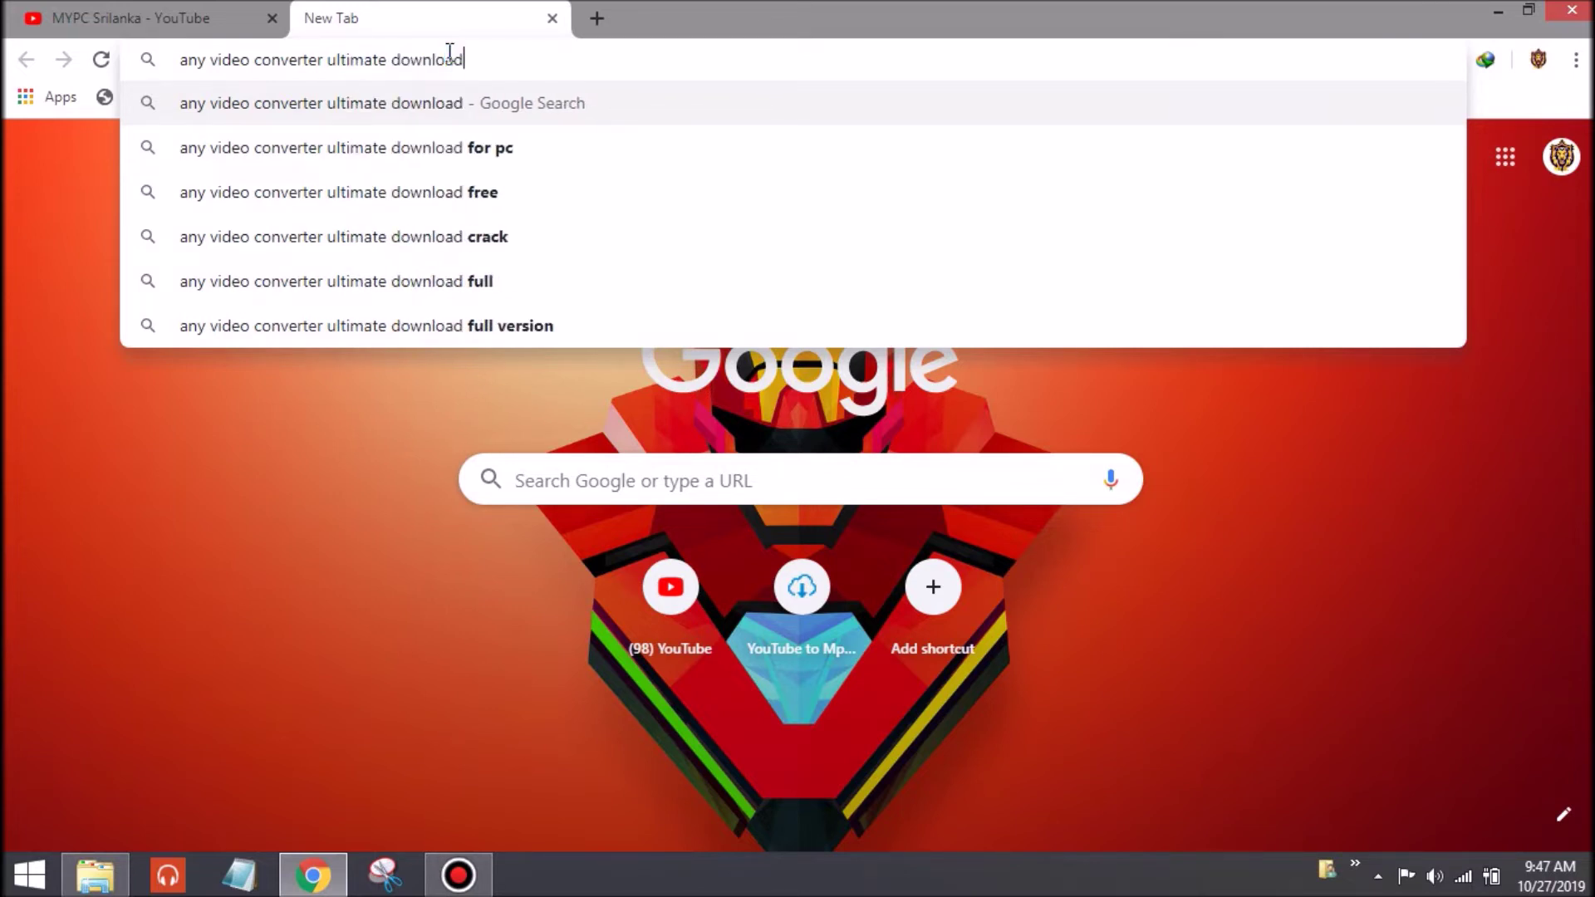
pyautogui.press('Return')
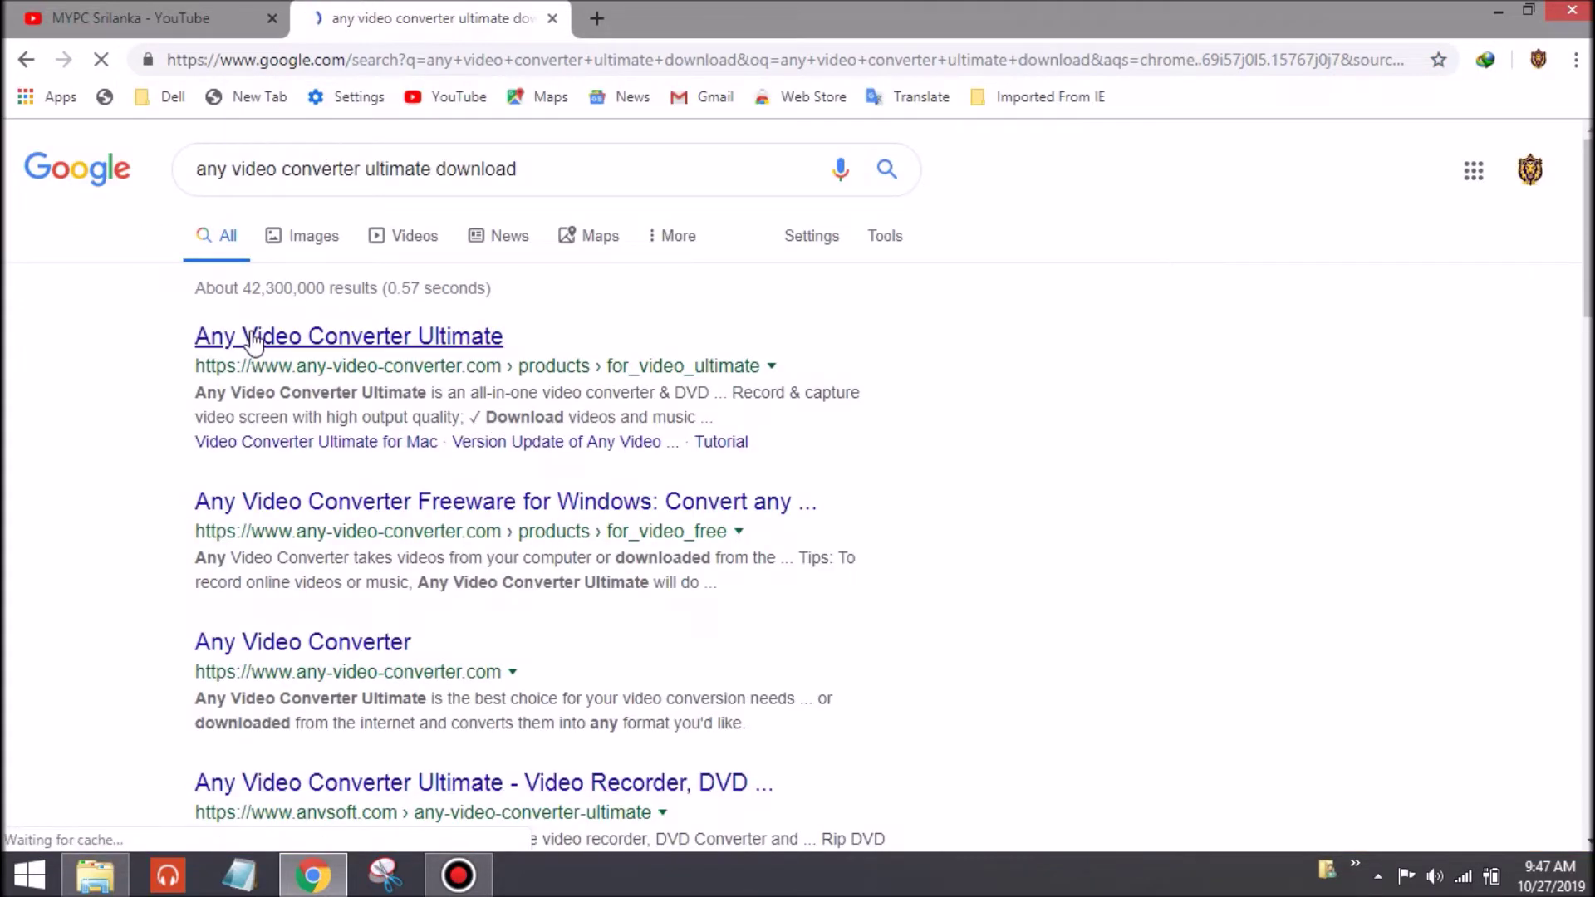
pyautogui.click(414, 342)
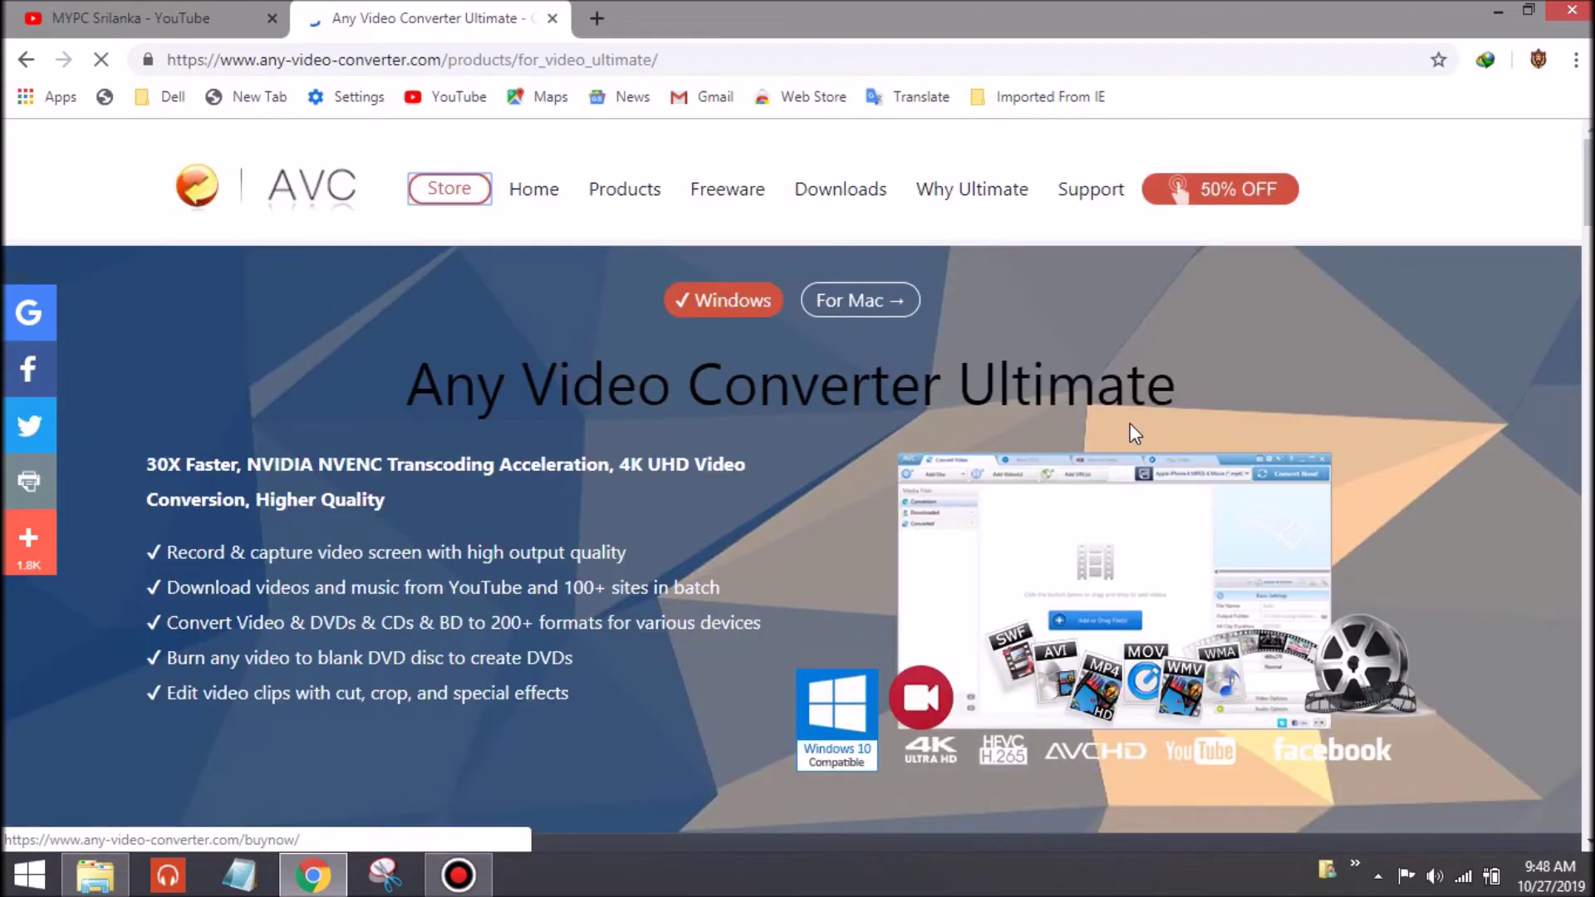
# - Browse down and back up the Any Video Converter Ultimate page, then close its tab
pyautogui.scroll(-3, 1133, 432)
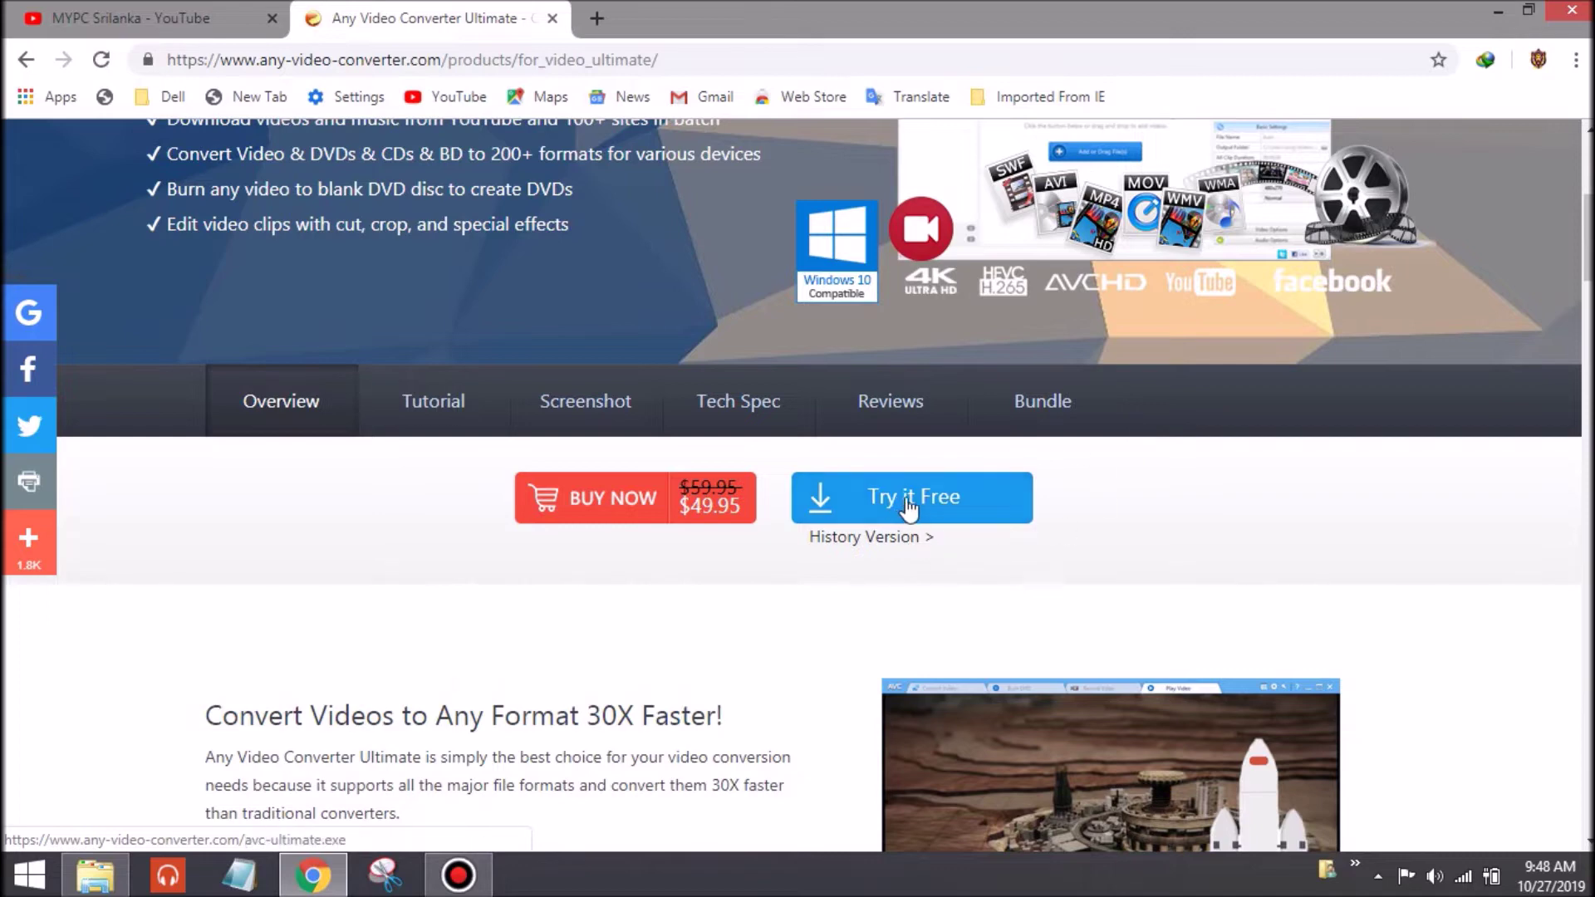
pyautogui.scroll(-2, 947, 532)
pyautogui.scroll(-1, 957, 515)
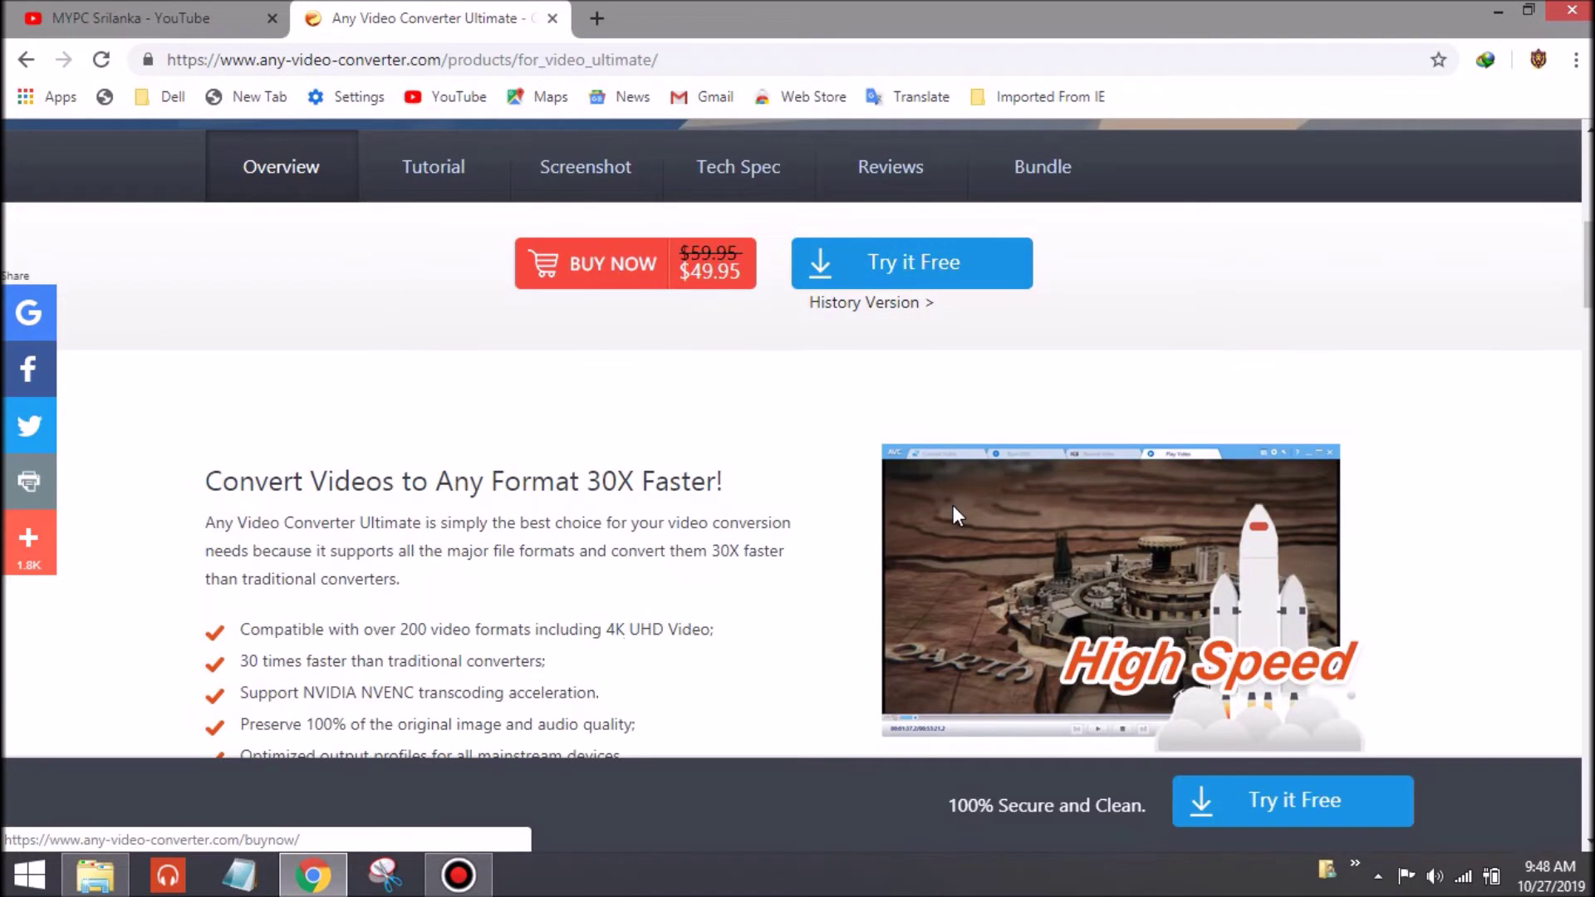
pyautogui.scroll(3, 957, 515)
pyautogui.scroll(5, 957, 515)
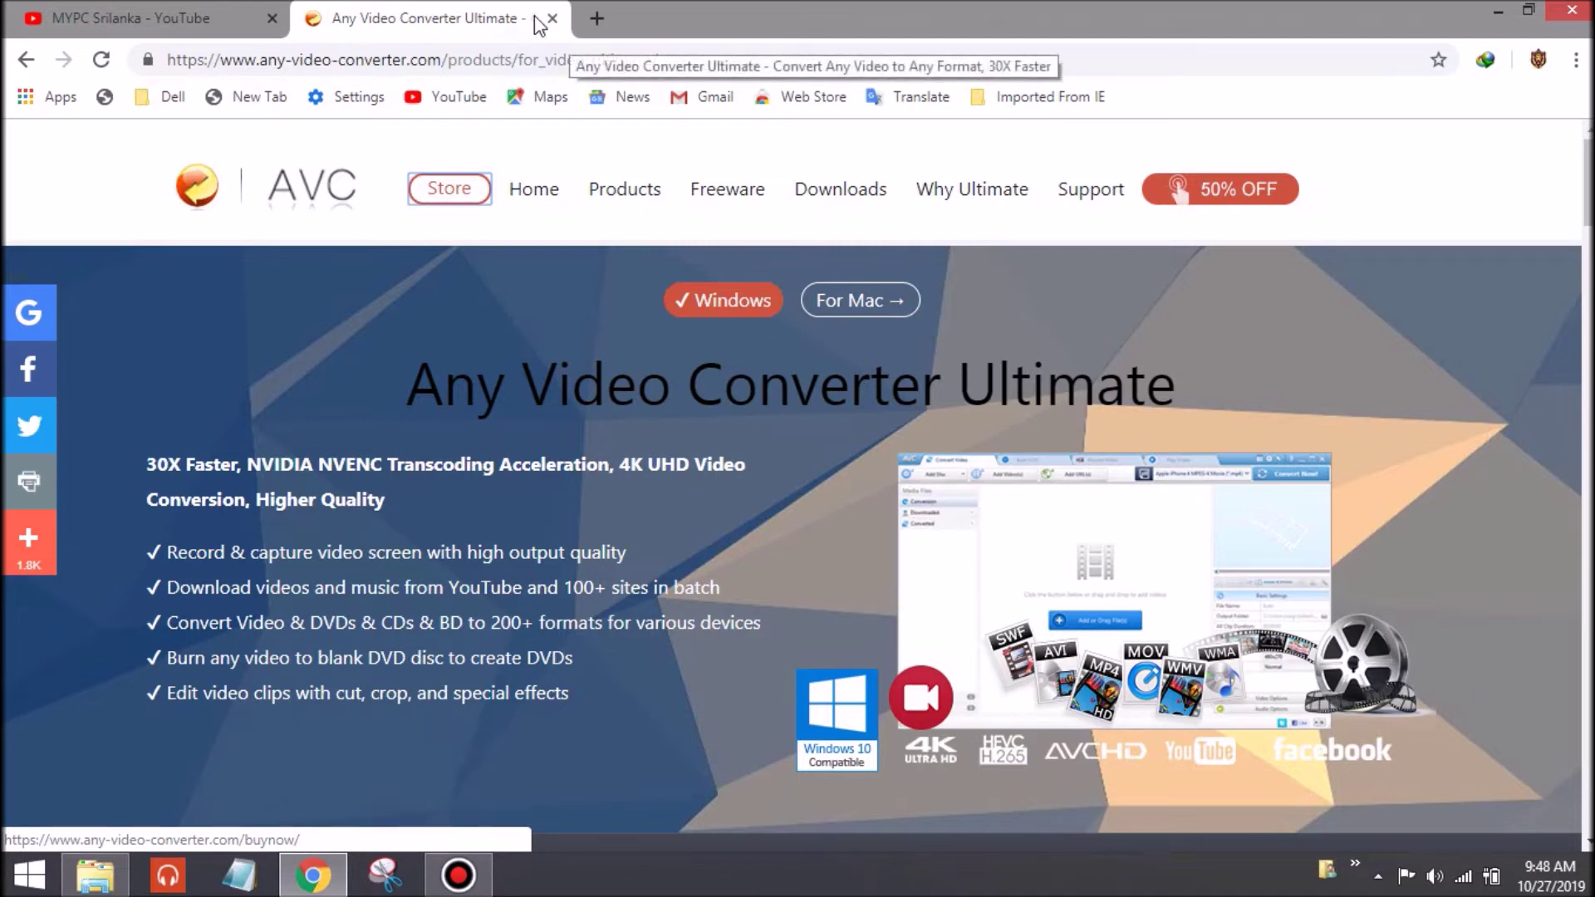
pyautogui.click(552, 18)
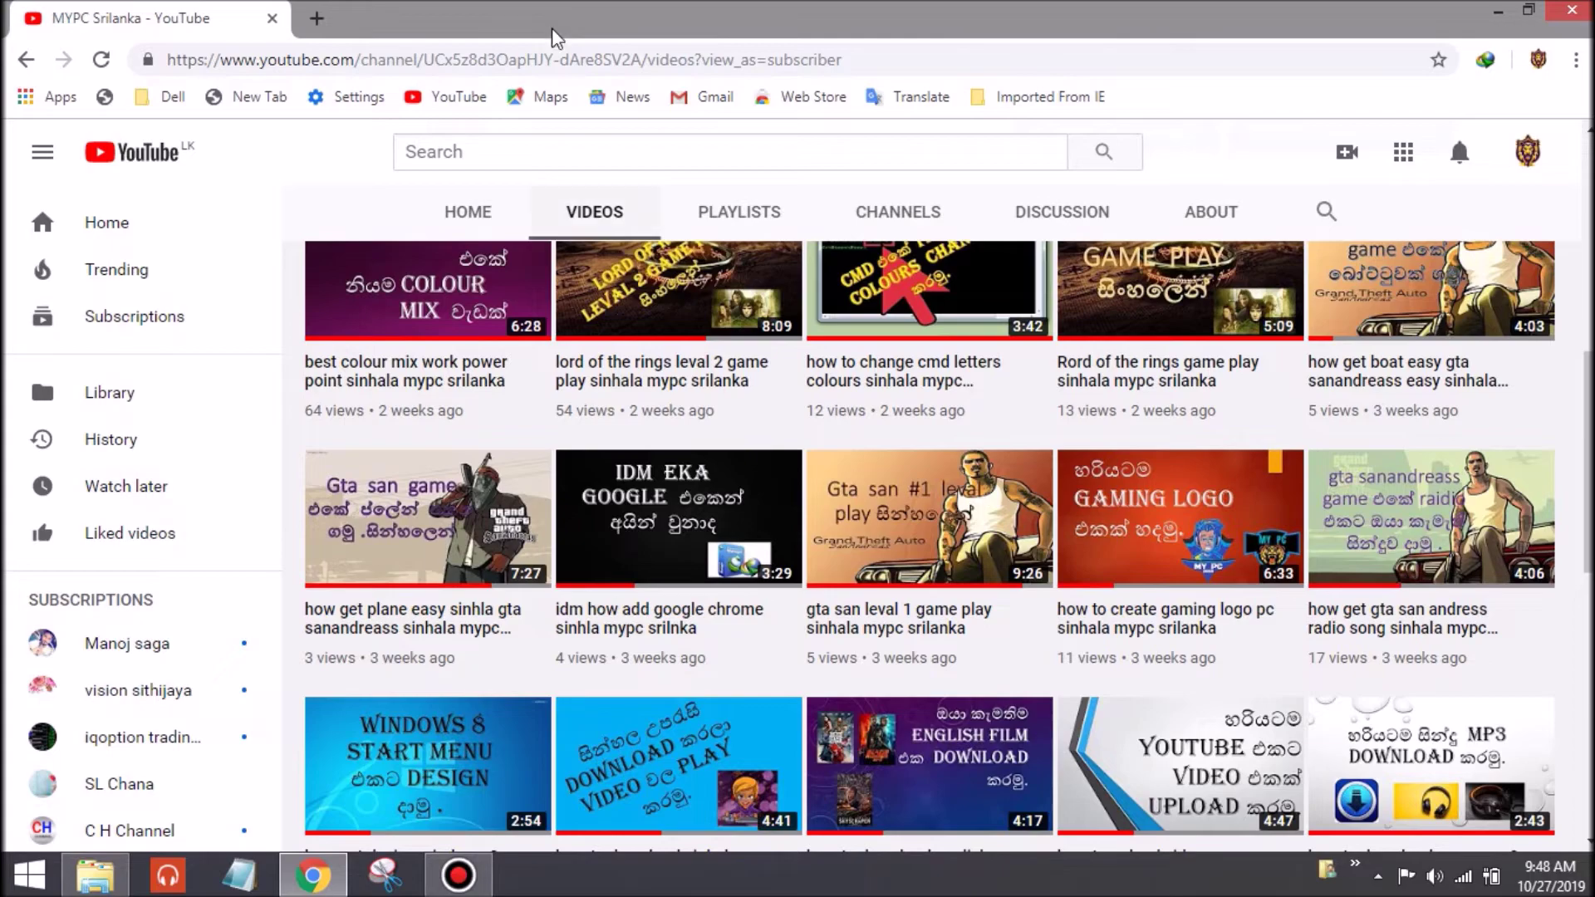
# - Minimize Chrome, refresh the desktop, and bring up the Start screen
pyautogui.scroll(6, 542, 349)
pyautogui.scroll(3, 541, 349)
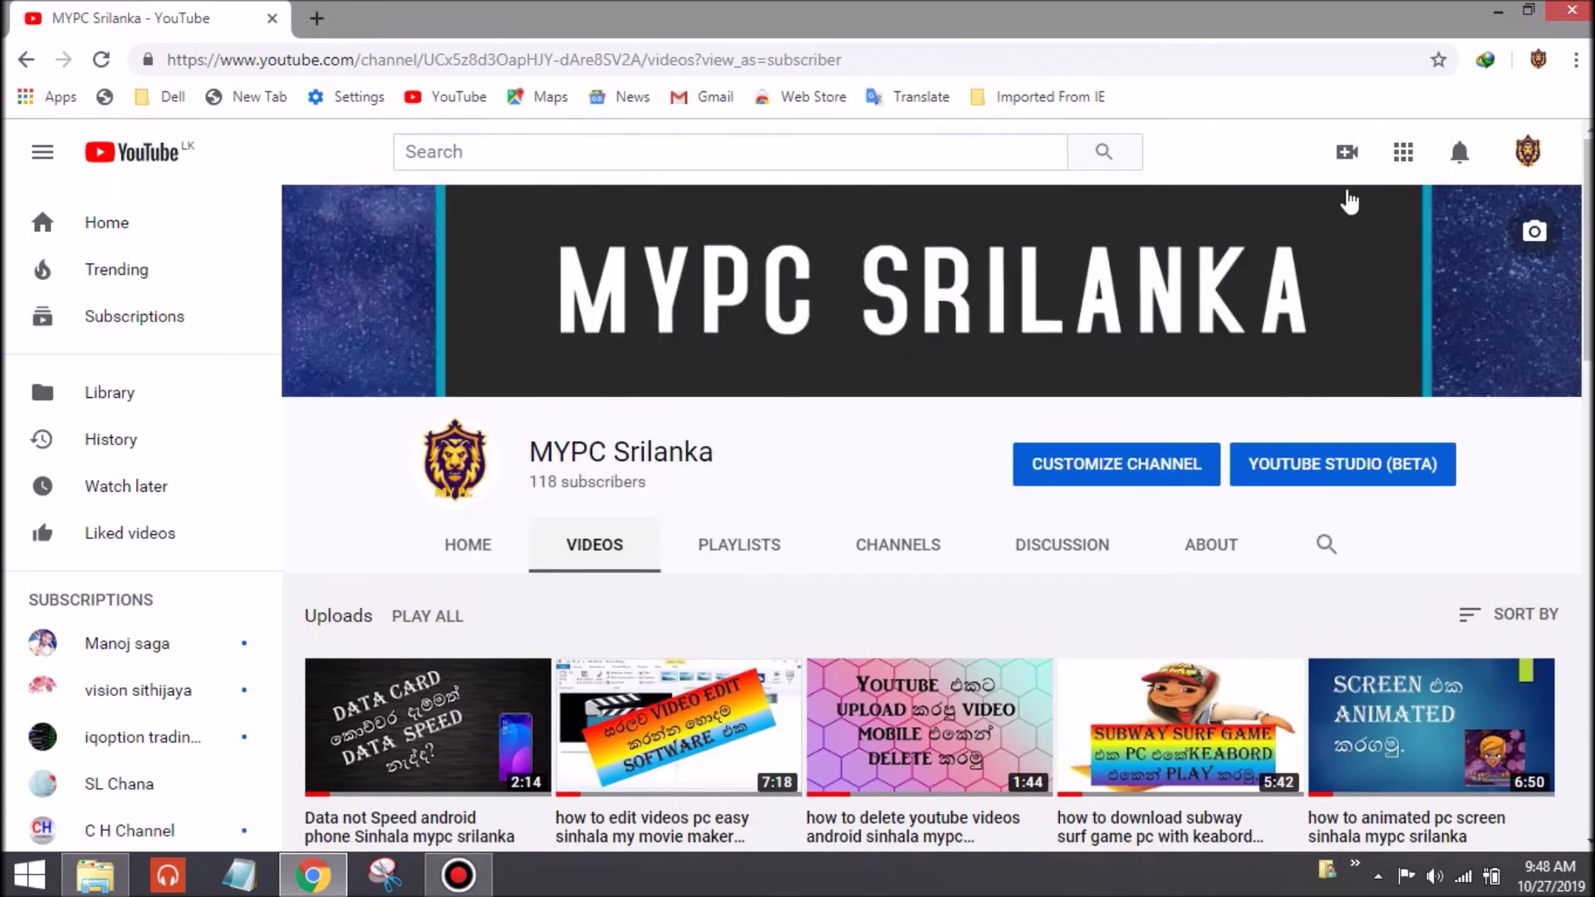
pyautogui.click(1499, 11)
pyautogui.rightClick(1016, 143)
pyautogui.click(934, 210)
pyautogui.click(25, 872)
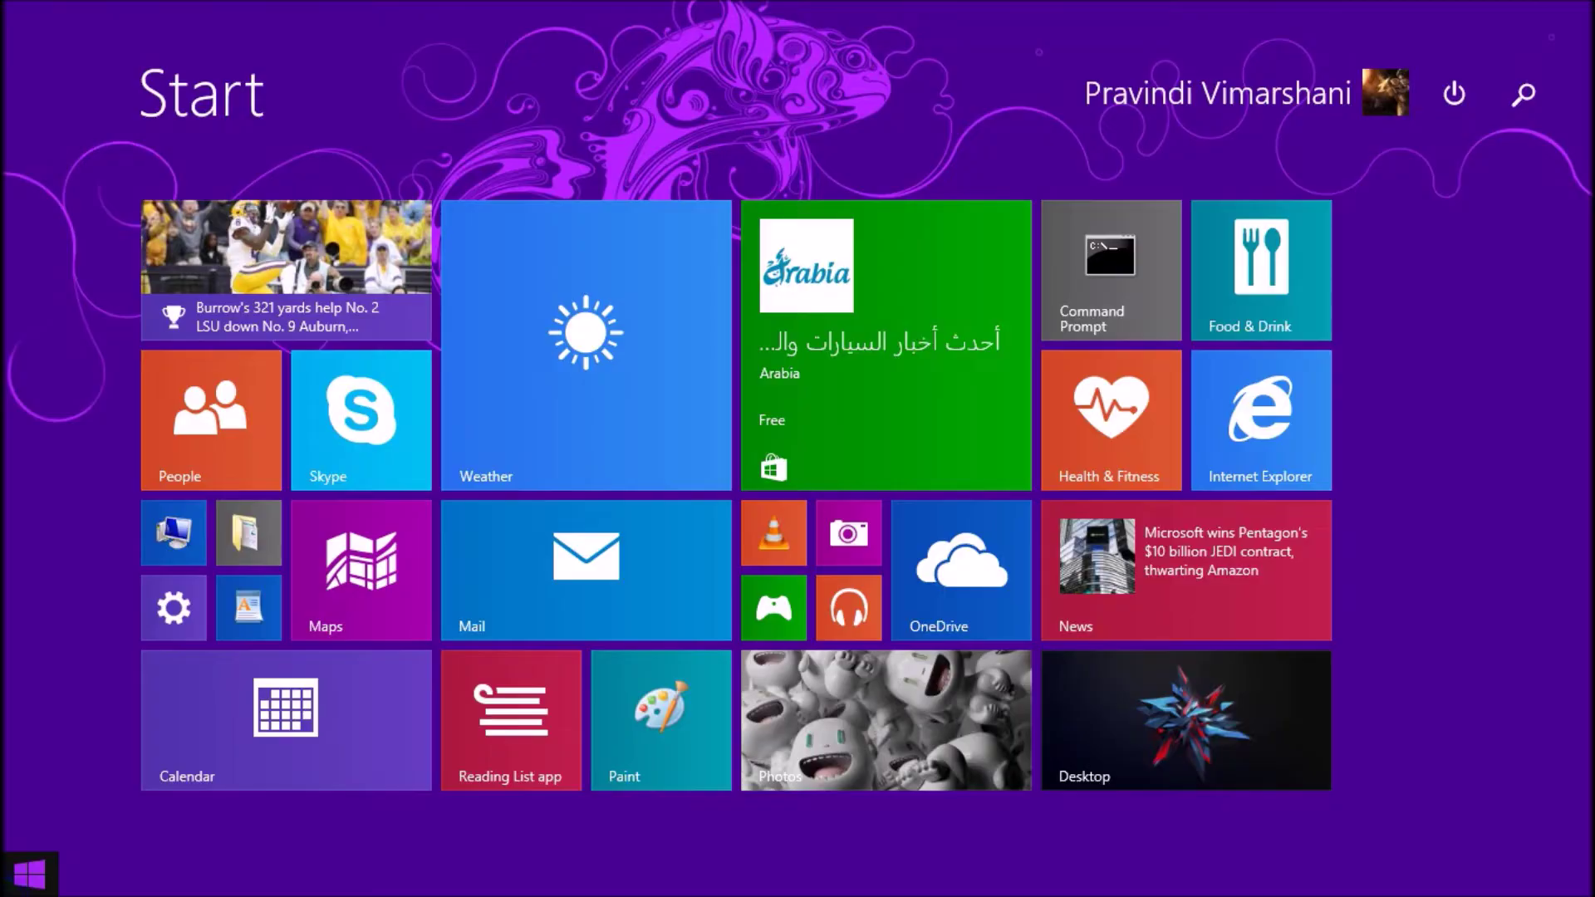
# - Search the installed apps for 'any' and launch Any Video Converter Ultimate
pyautogui.click(158, 835)
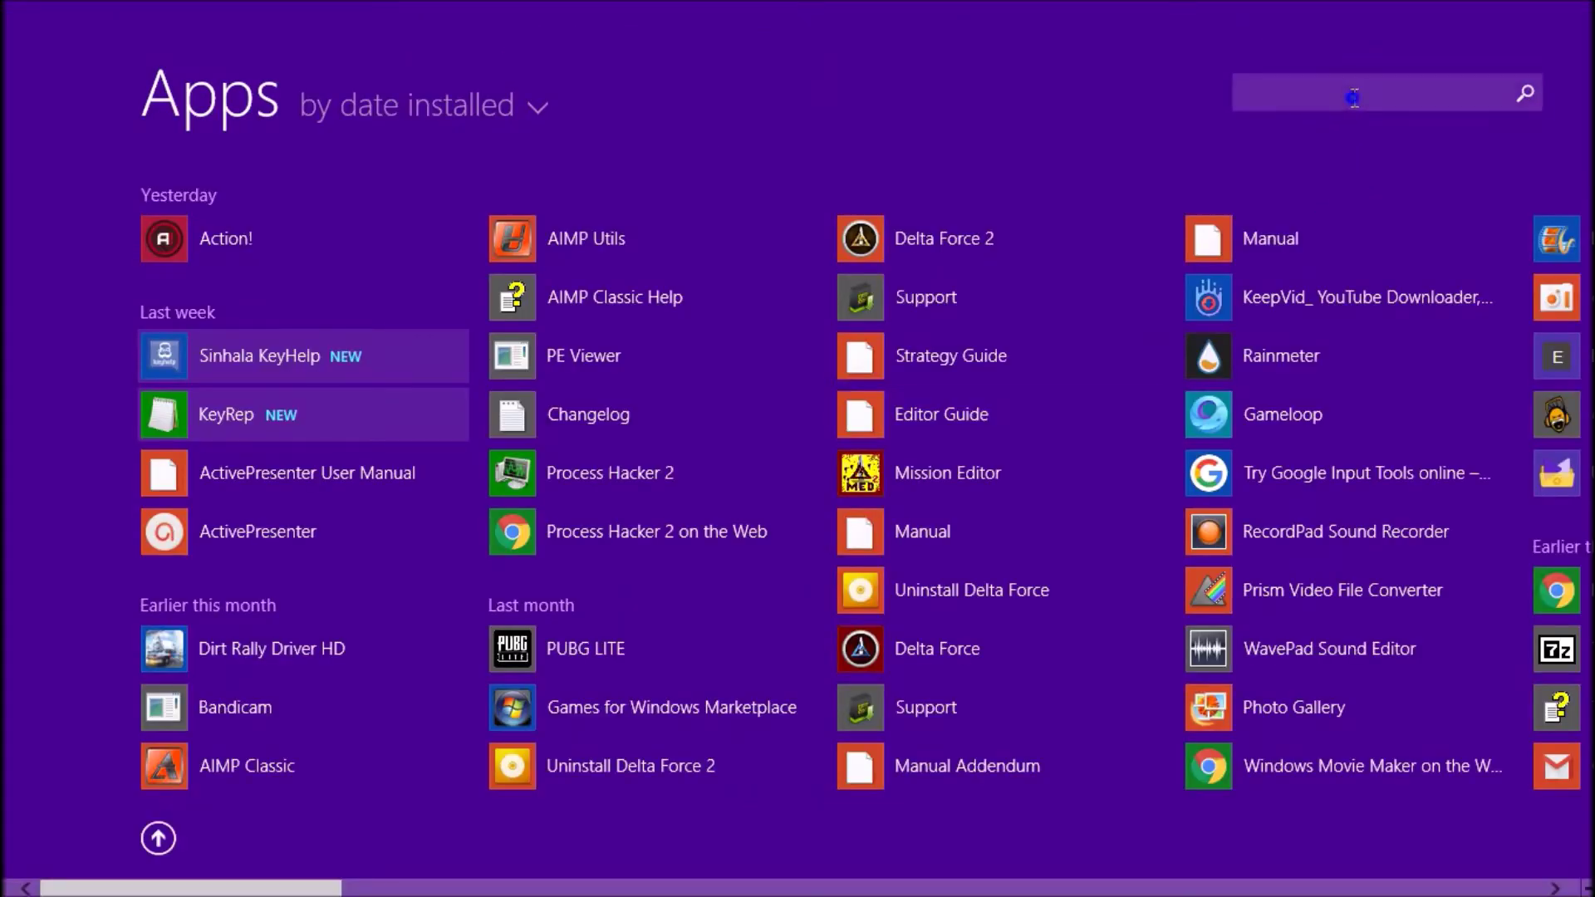
pyautogui.click(1354, 97)
pyautogui.write('any')
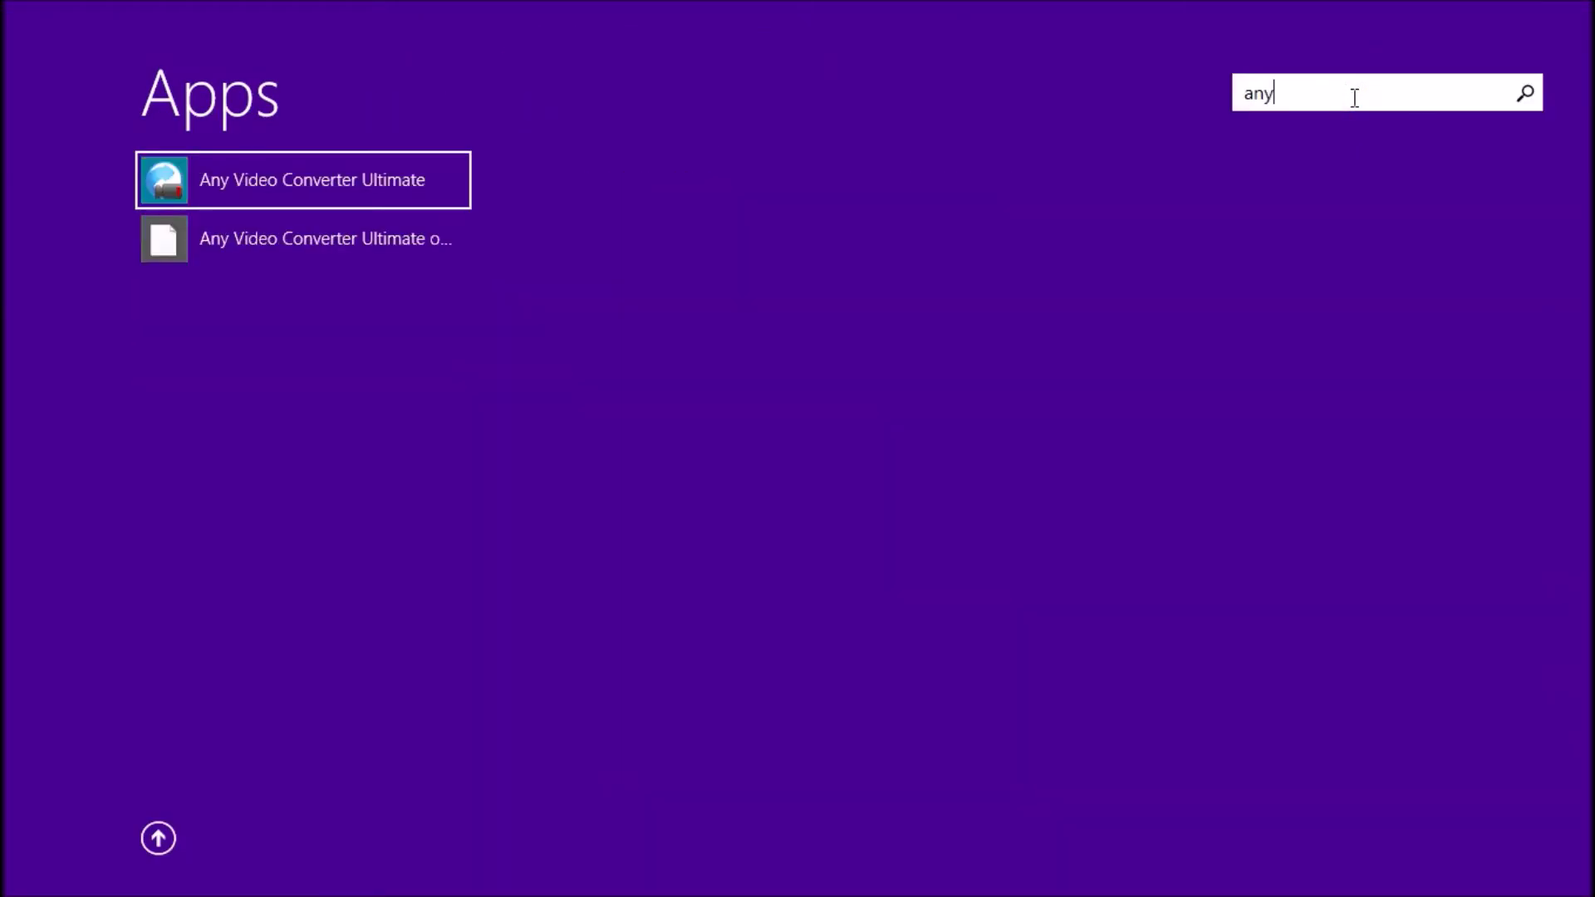
pyautogui.click(371, 178)
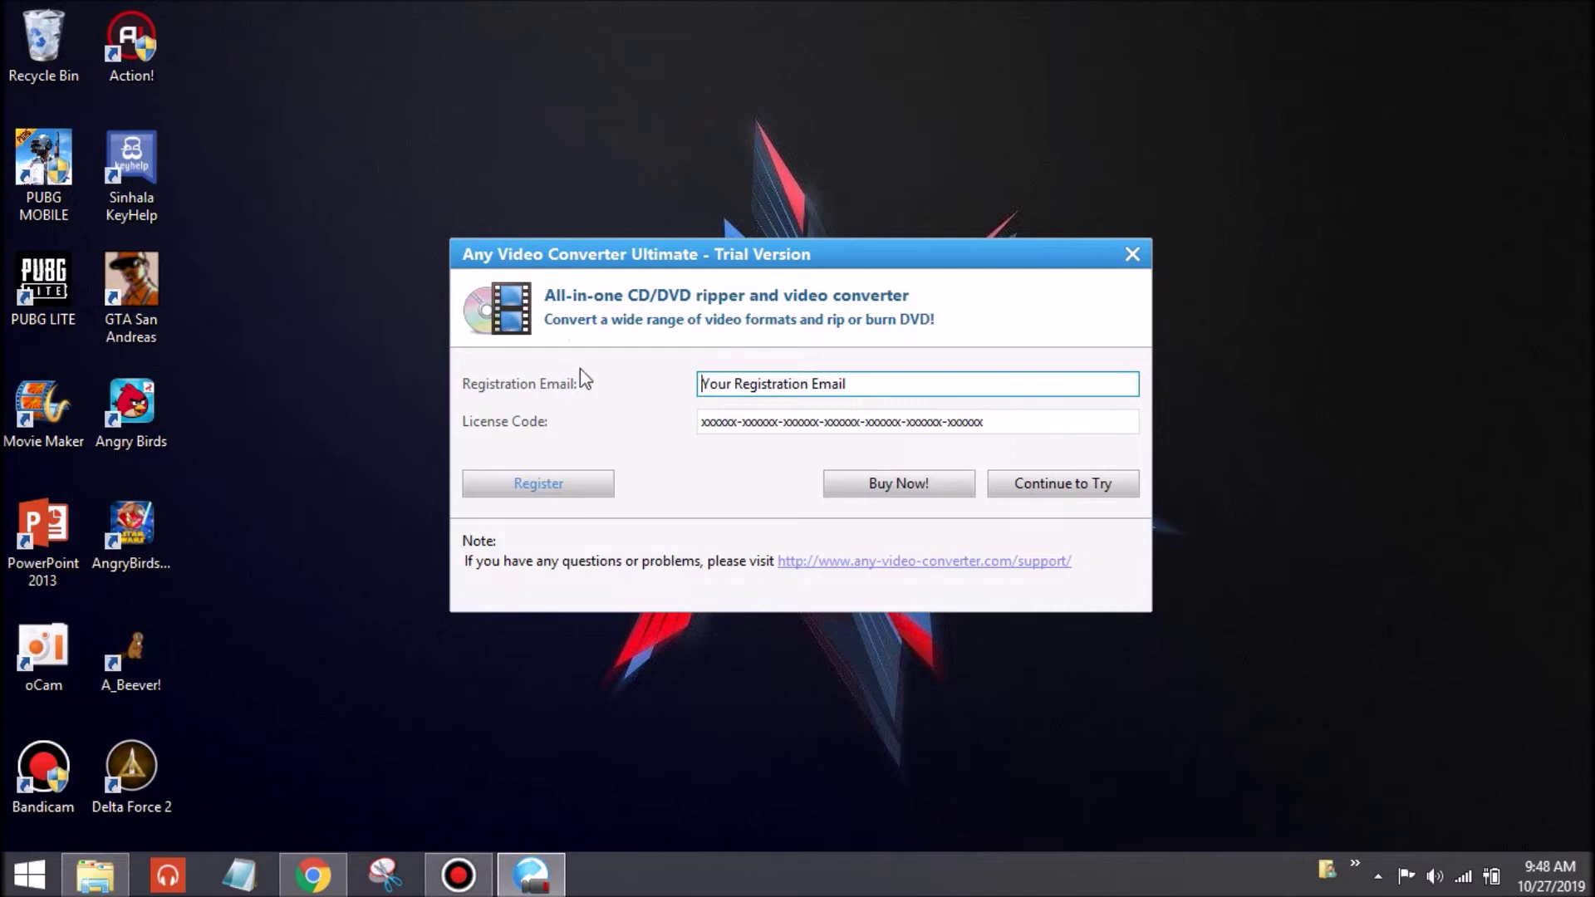
# - Continue with the trial, dismiss the can't-run notice, and shift the converter window right
pyautogui.click(1042, 488)
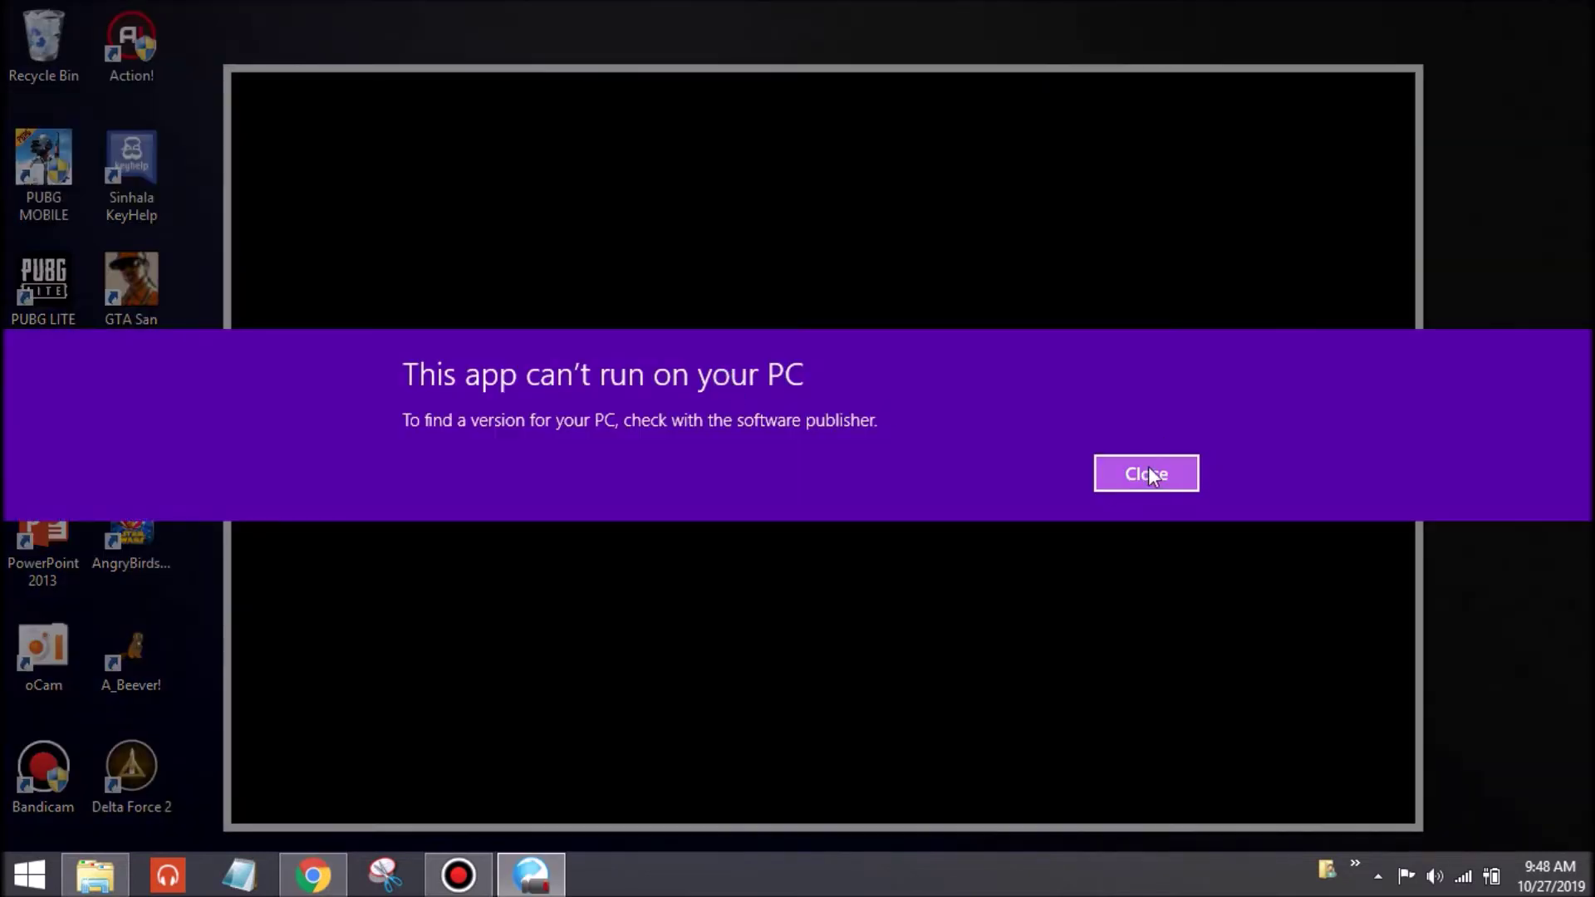
pyautogui.click(1120, 463)
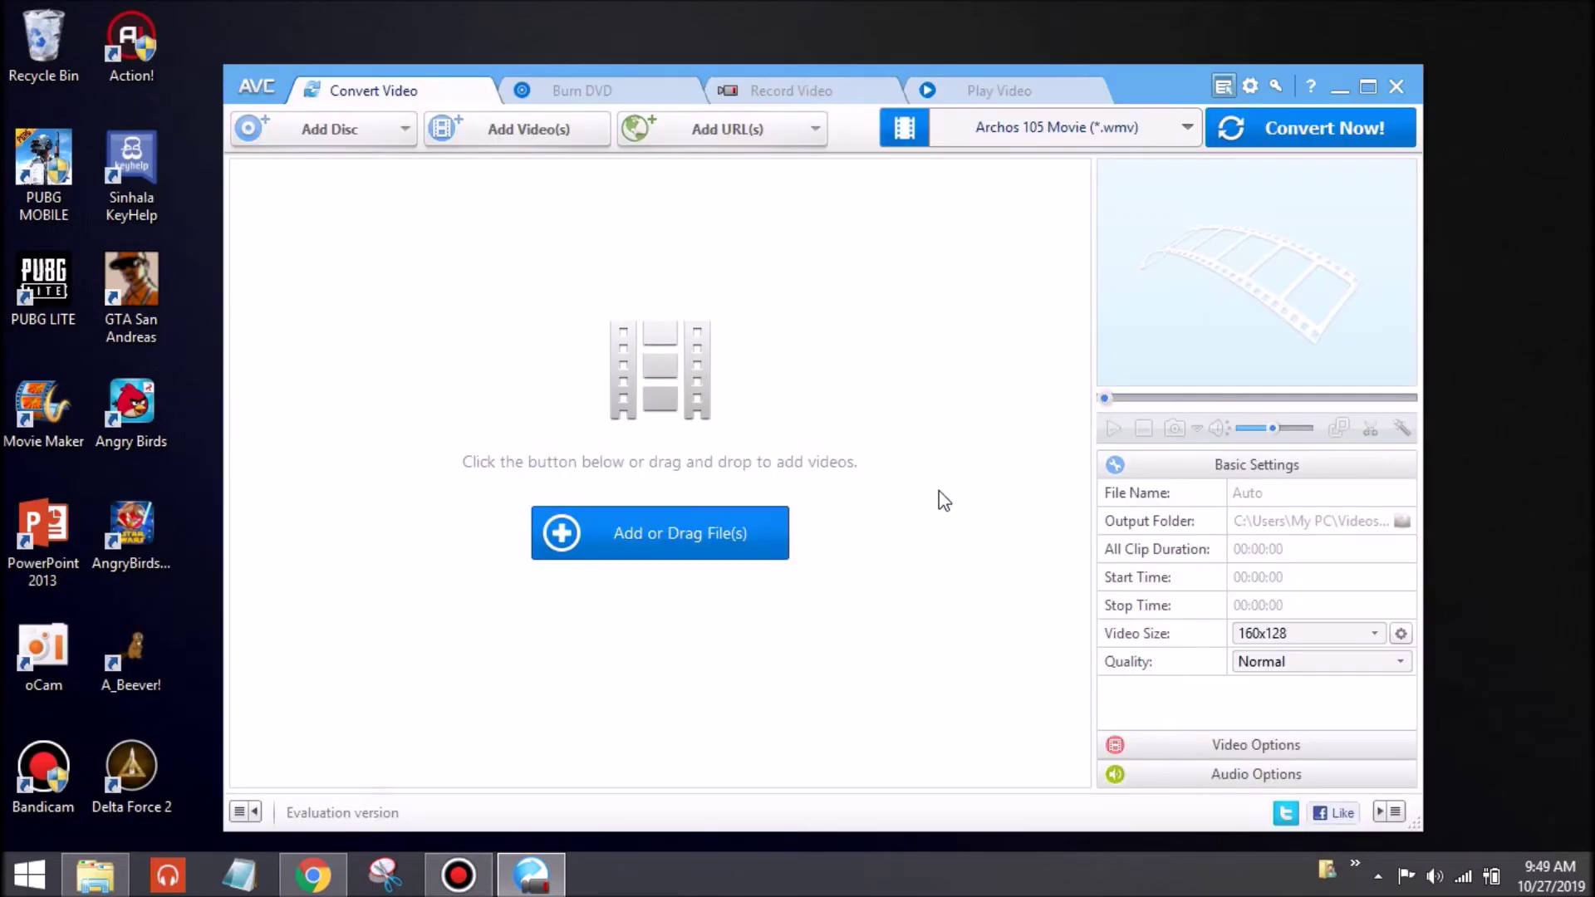
pyautogui.moveTo(1099, 95)
pyautogui.mouseDown()
pyautogui.moveTo(1265, 49)
pyautogui.moveTo(1128, 88)
pyautogui.mouseUp()
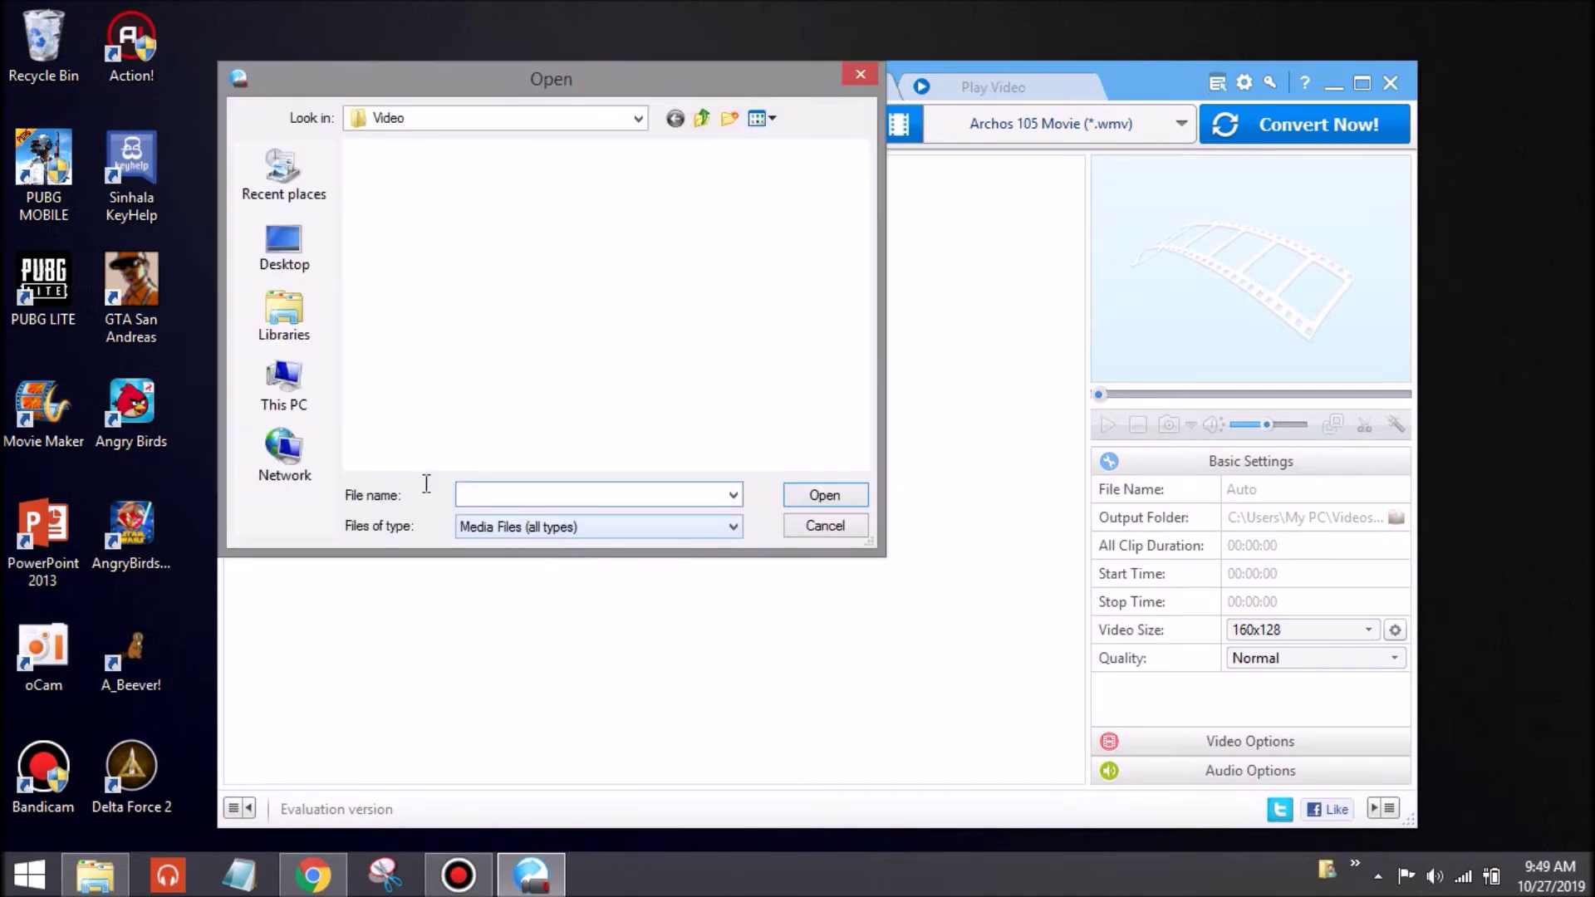
# - Add the Kashmir Main Tu Kanyakumari MKV from This PC > Downloads > mkv video
pyautogui.click(288, 381)
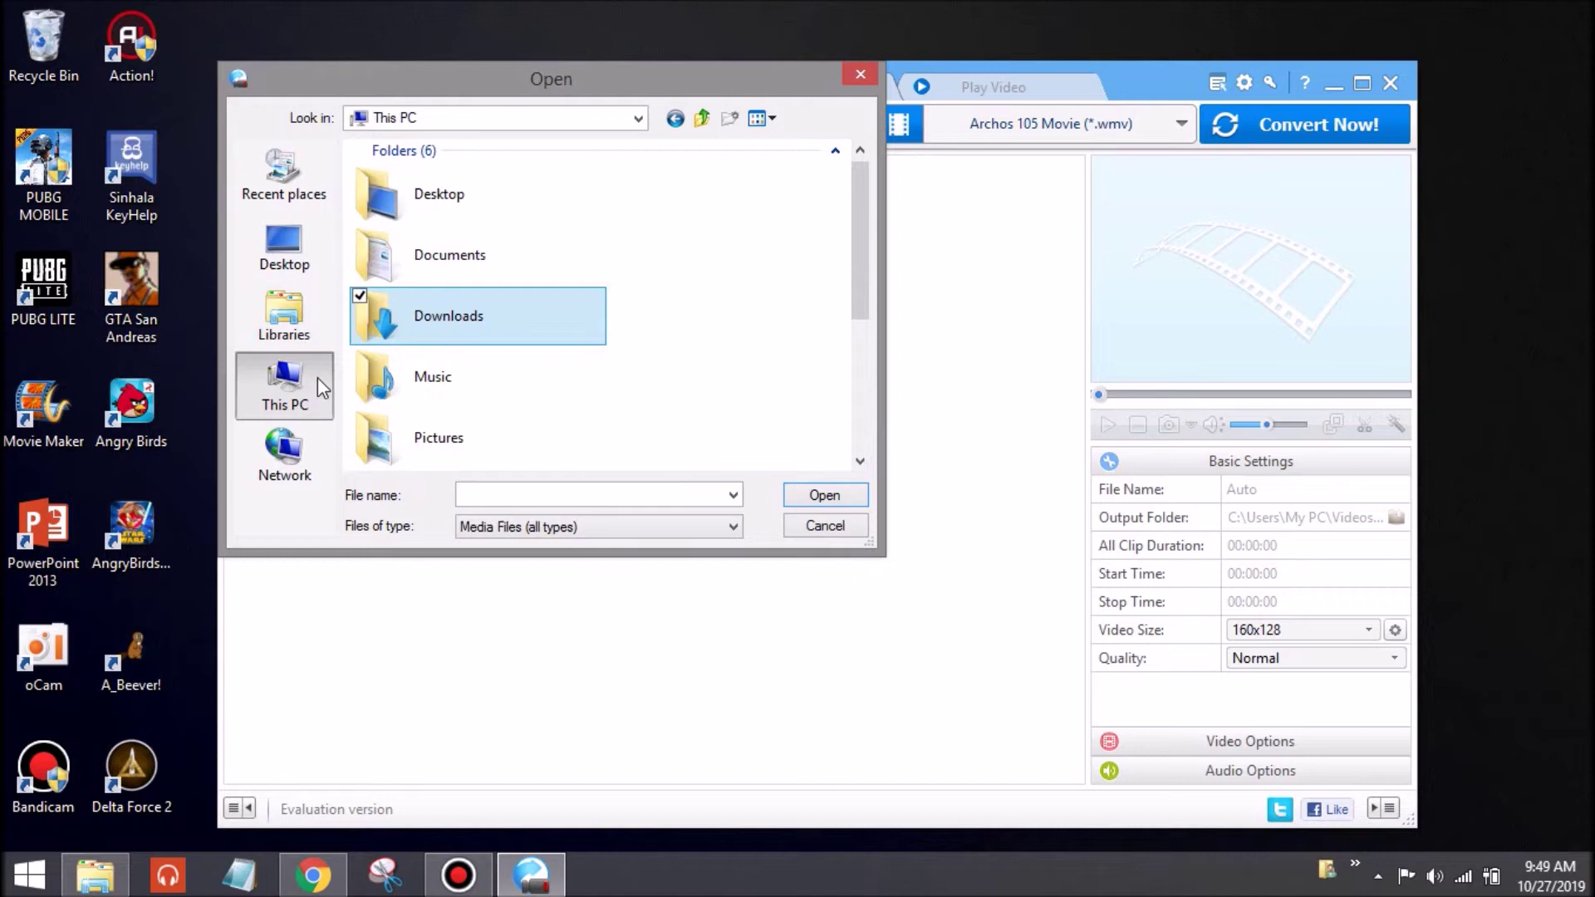
pyautogui.doubleClick(465, 316)
pyautogui.doubleClick(669, 245)
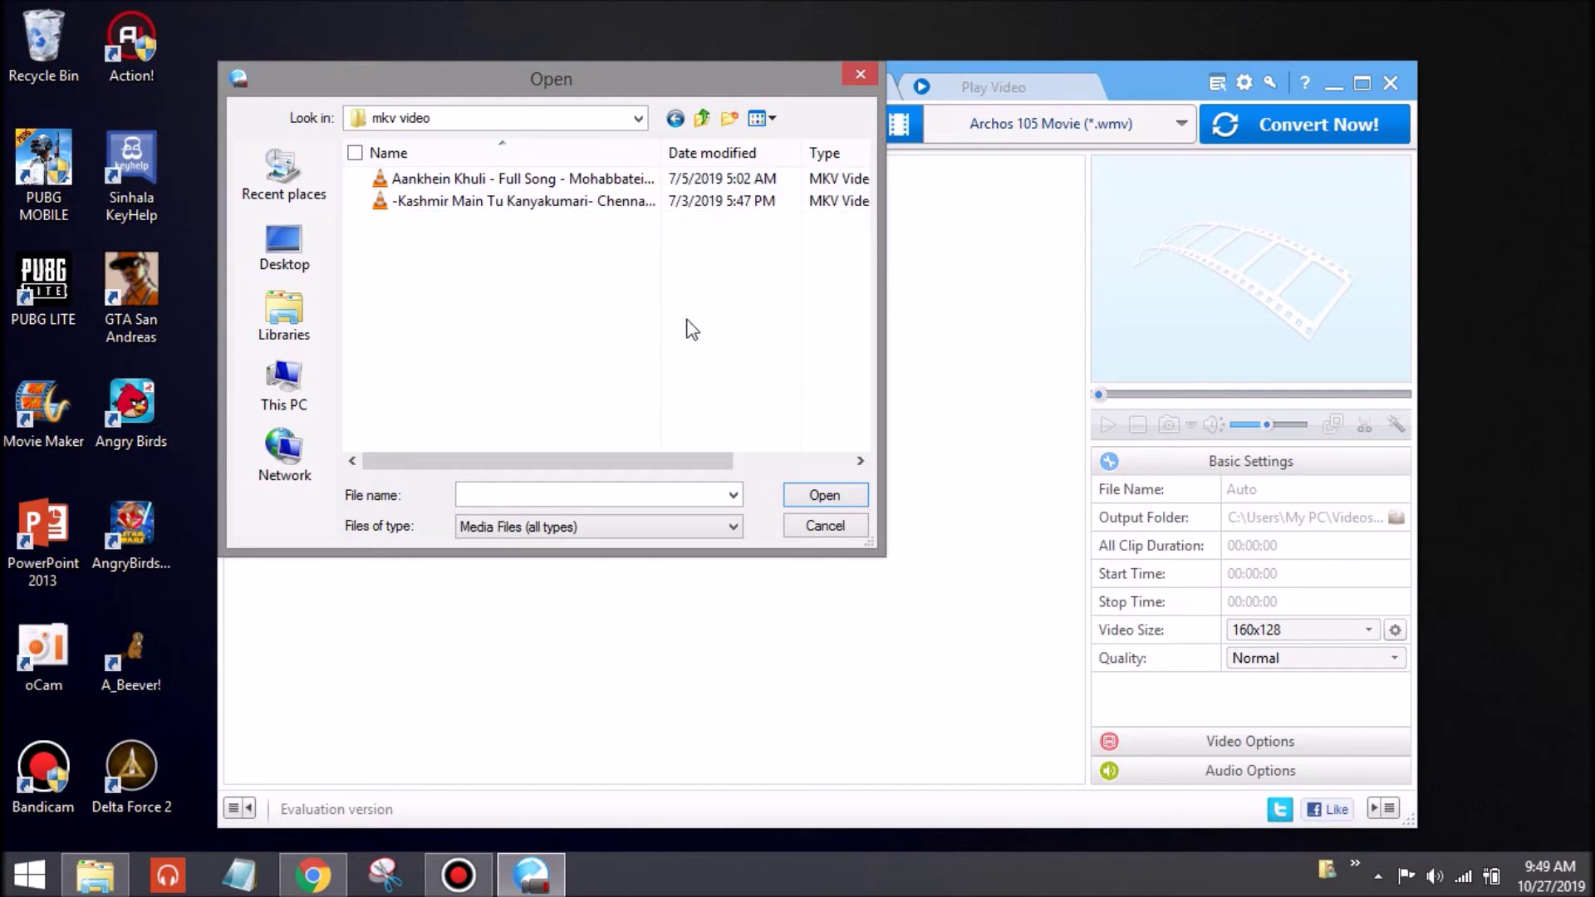
pyautogui.click(400, 208)
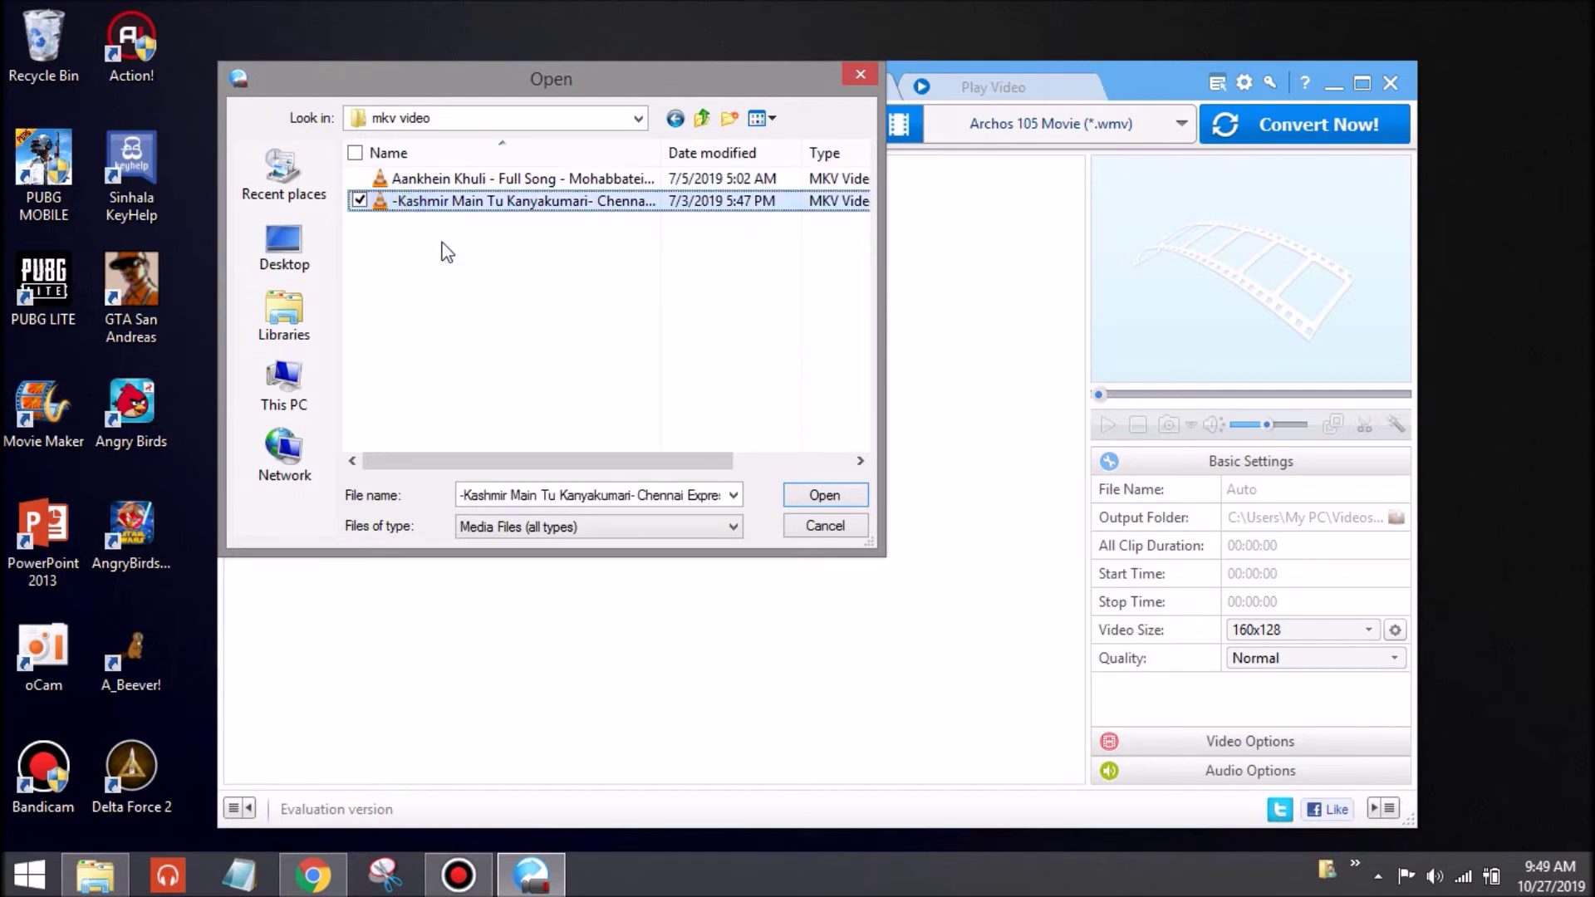
pyautogui.click(824, 497)
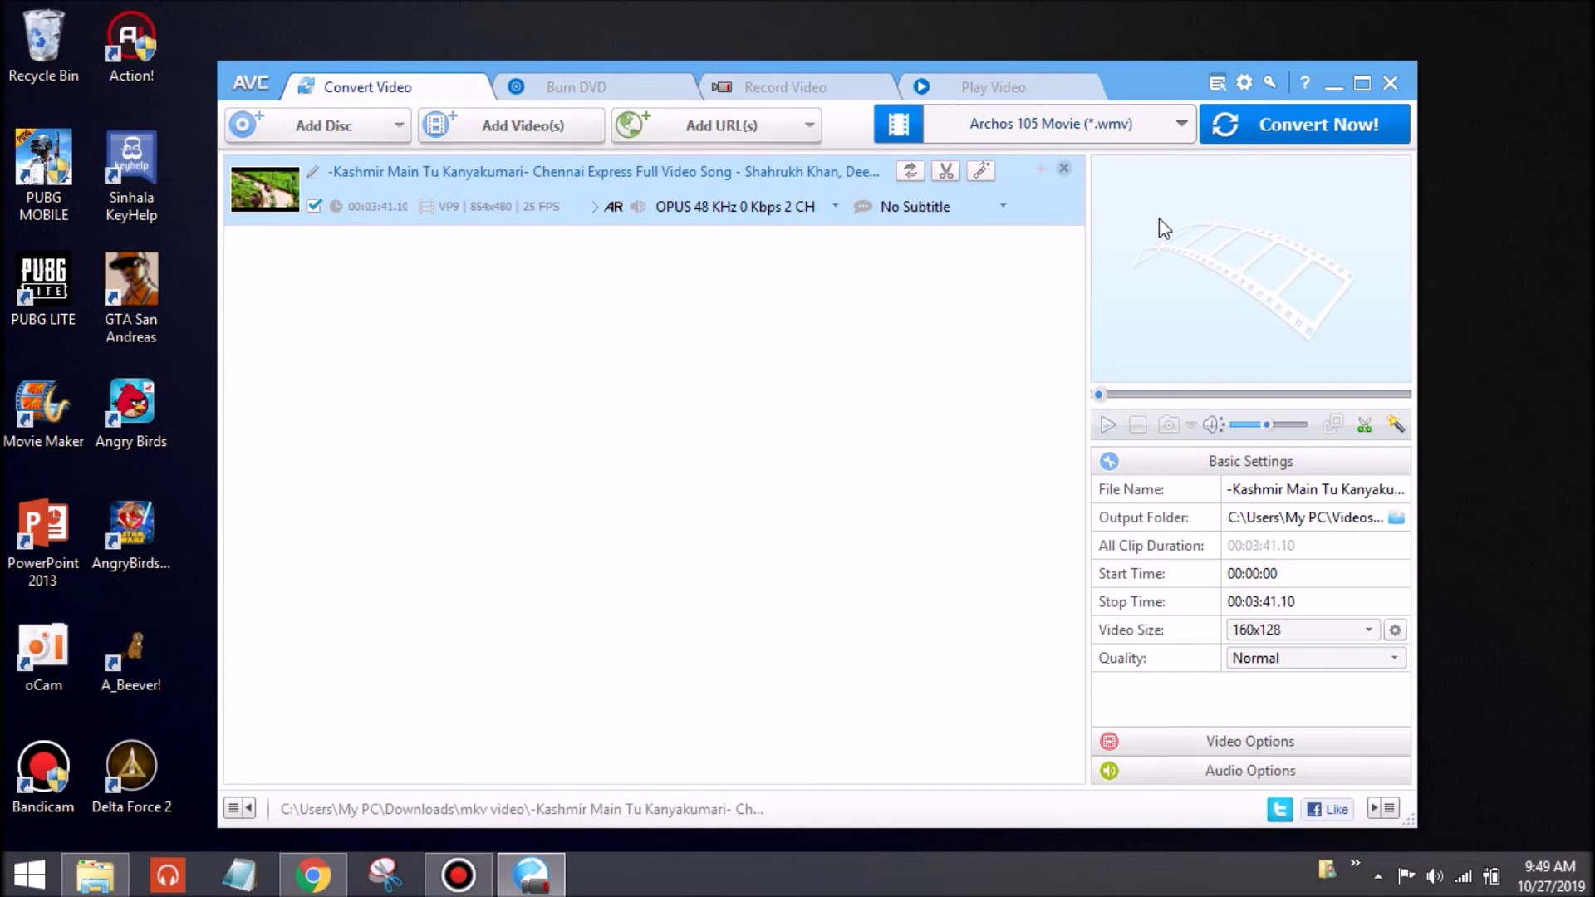
# - Pick Customized MP4 Movie (*.mp4) under Common Video Formats in the output profile list
pyautogui.click(1164, 137)
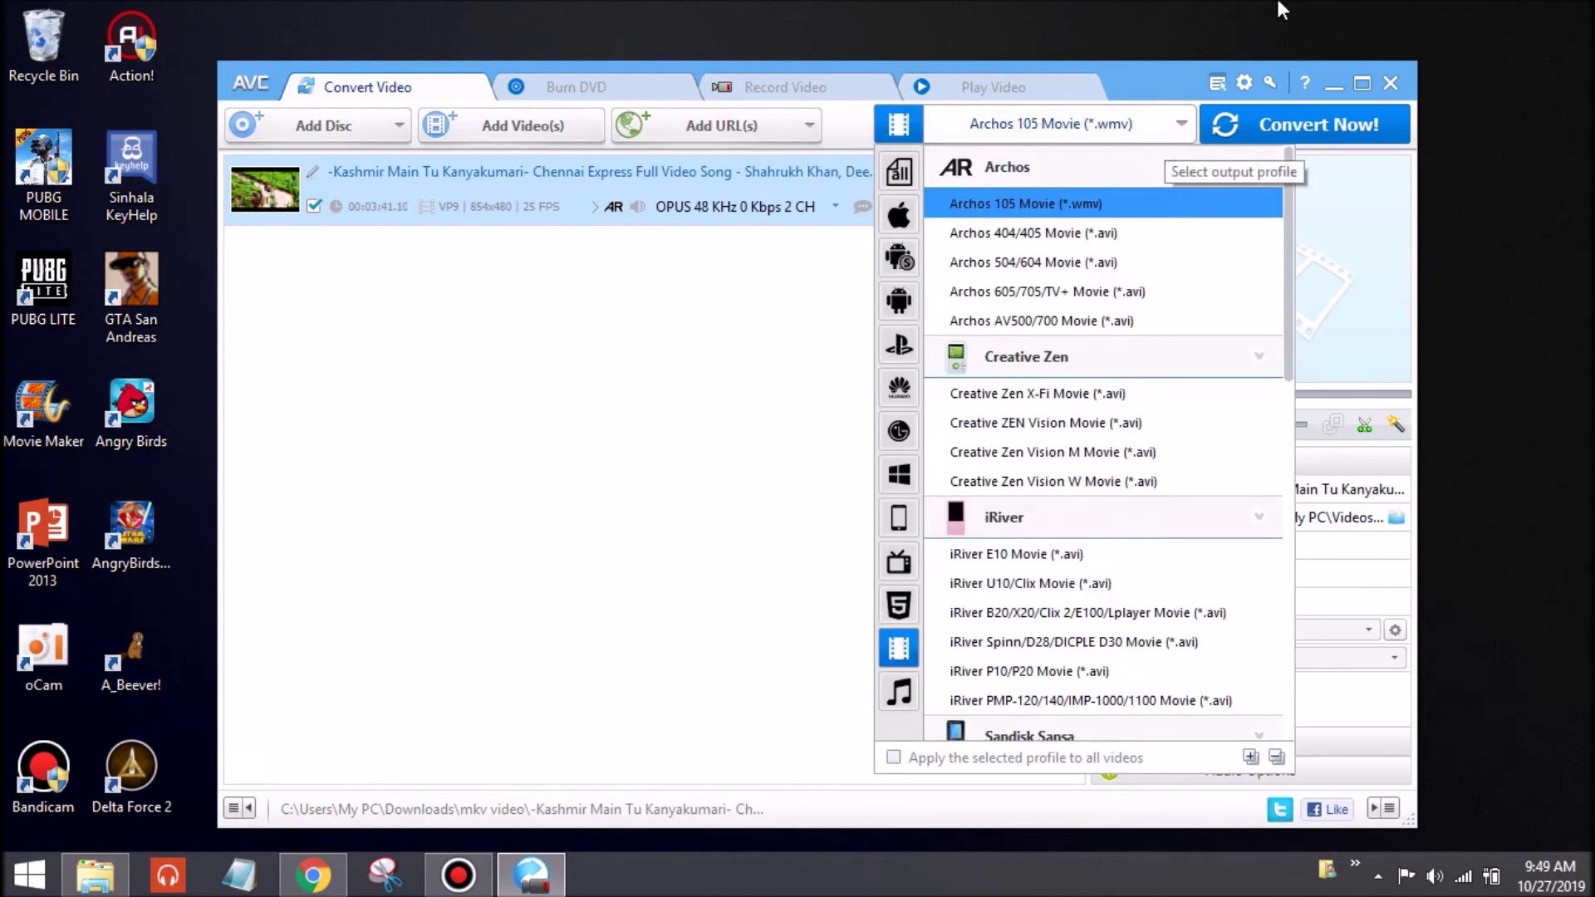
pyautogui.scroll(-1, 1008, 650)
pyautogui.scroll(-3, 1008, 650)
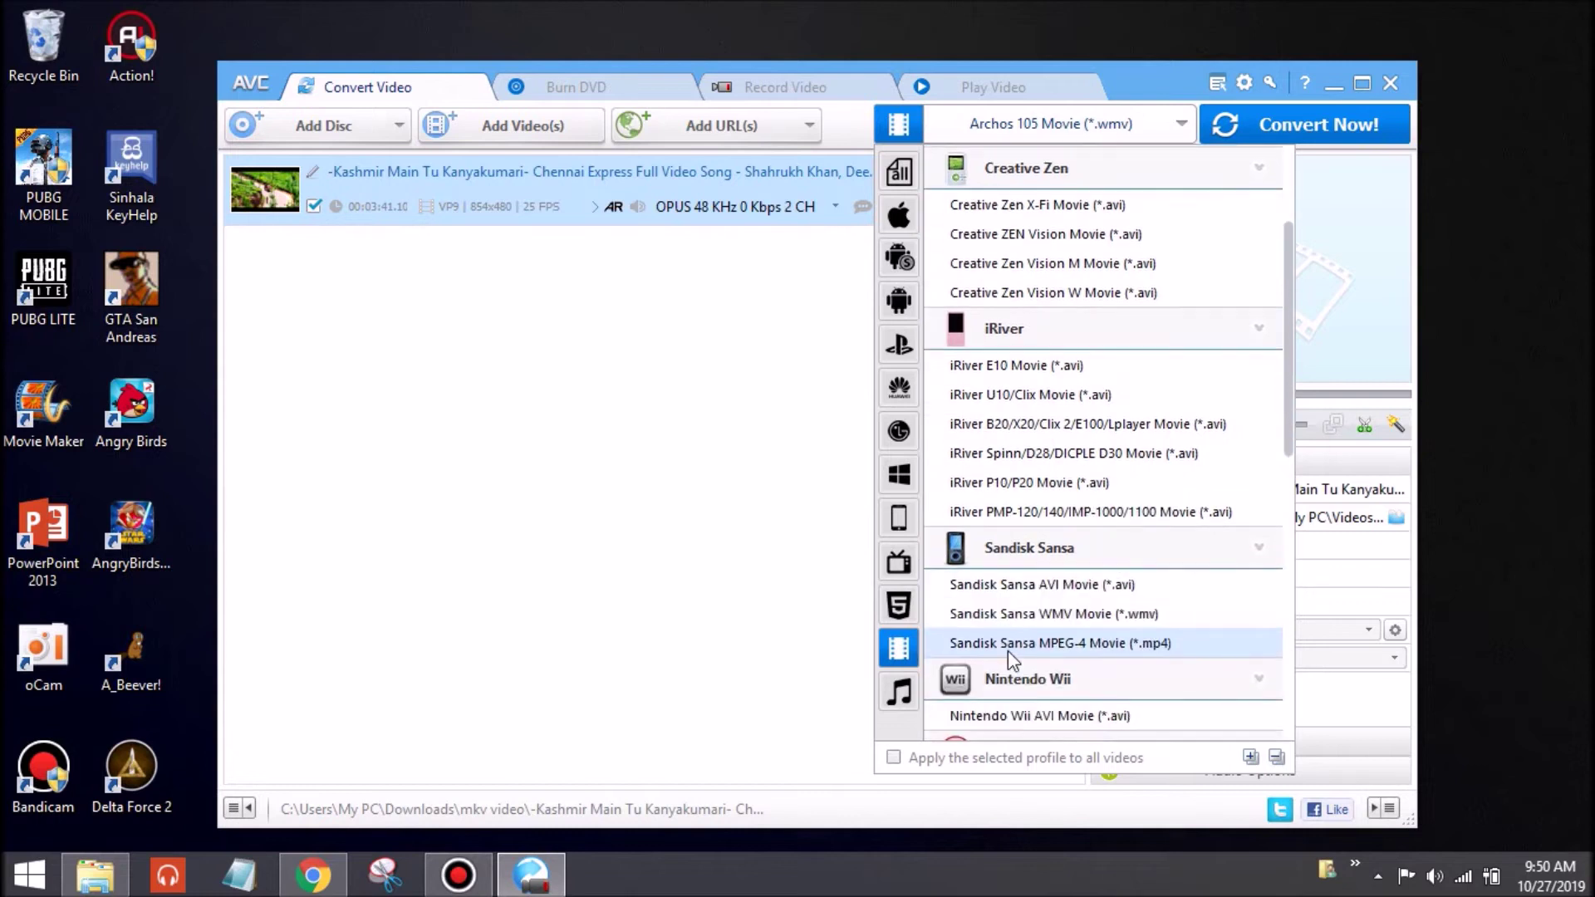
pyautogui.scroll(-1, 1039, 625)
pyautogui.scroll(-2, 1039, 625)
pyautogui.scroll(-1, 1039, 626)
pyautogui.scroll(-2, 1039, 625)
pyautogui.scroll(-1, 1039, 626)
pyautogui.scroll(-1, 1039, 625)
pyautogui.scroll(-1, 1040, 625)
pyautogui.scroll(-1, 1039, 626)
pyautogui.scroll(-2, 1039, 624)
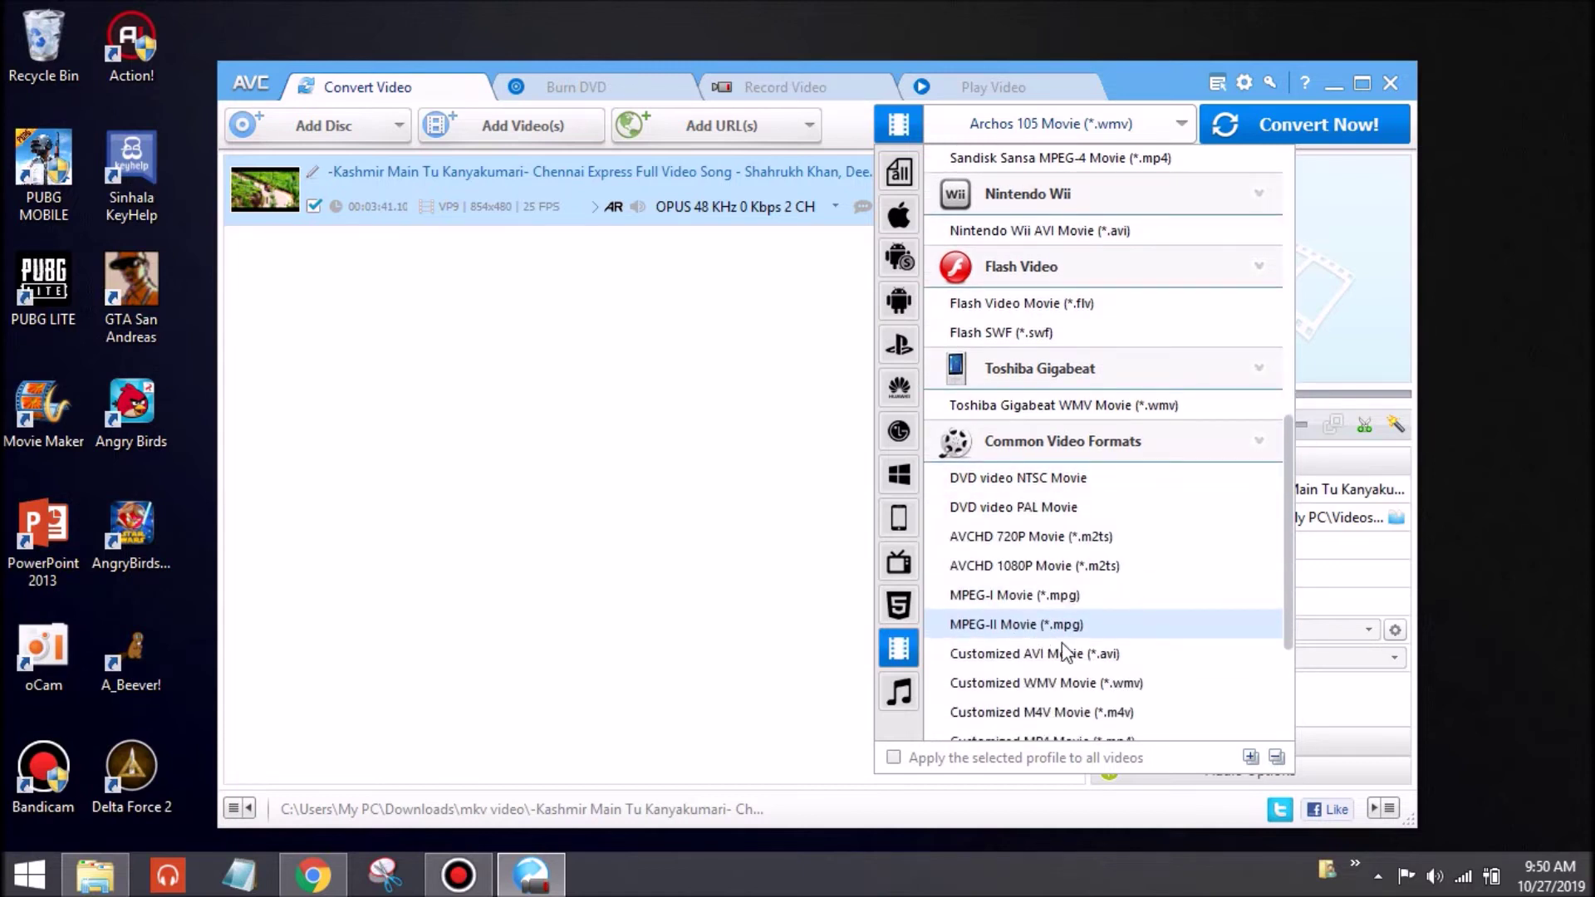
pyautogui.scroll(-1, 1055, 716)
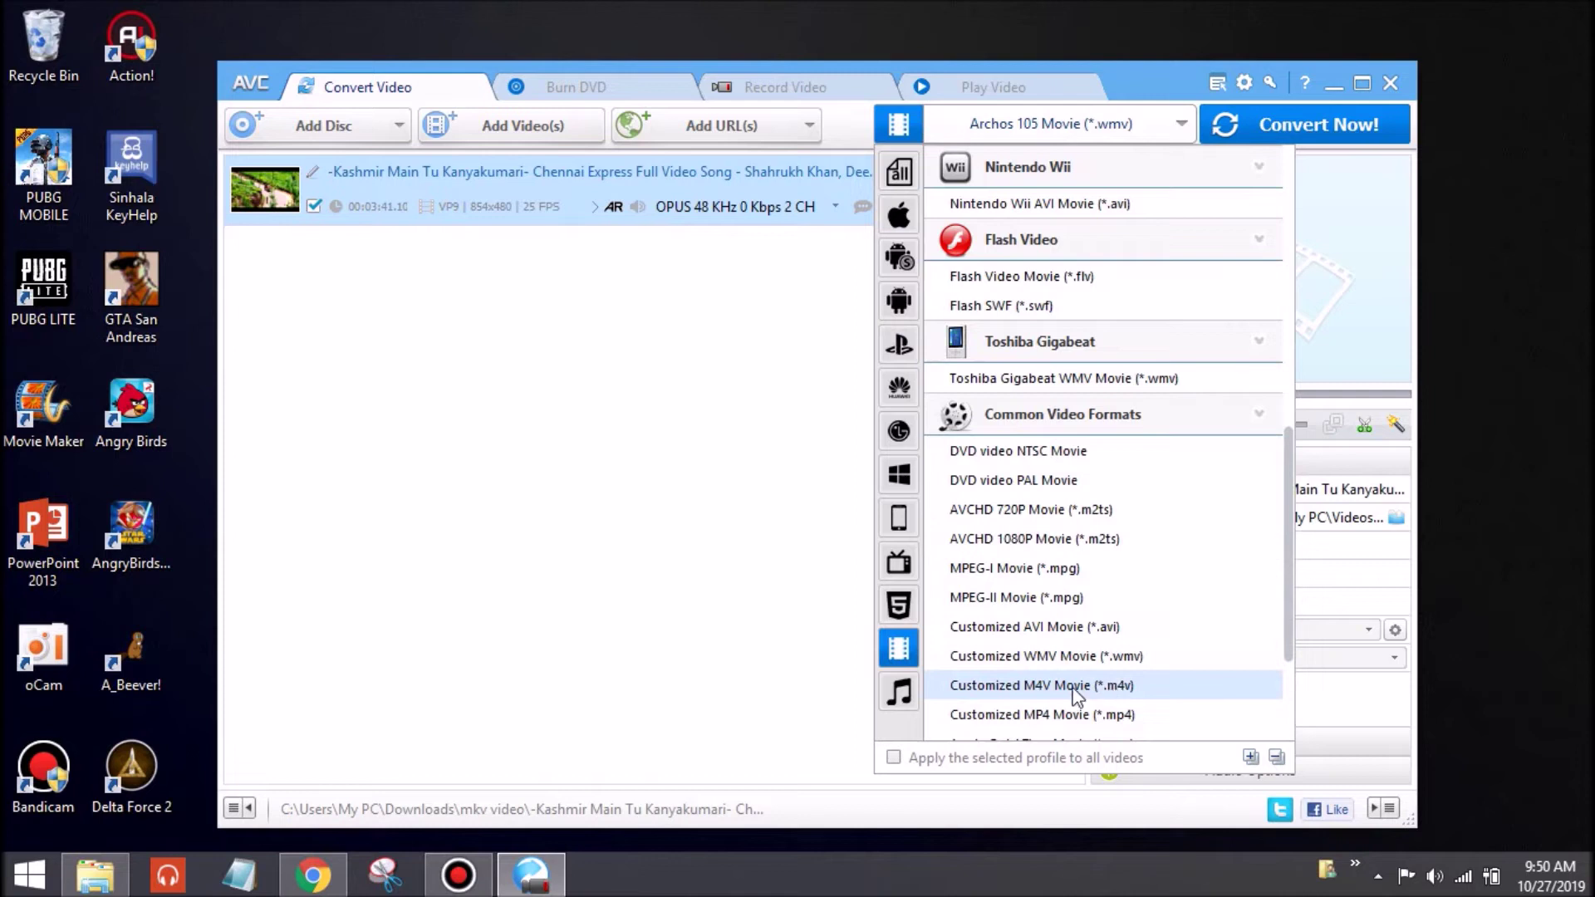
pyautogui.scroll(-1, 1117, 696)
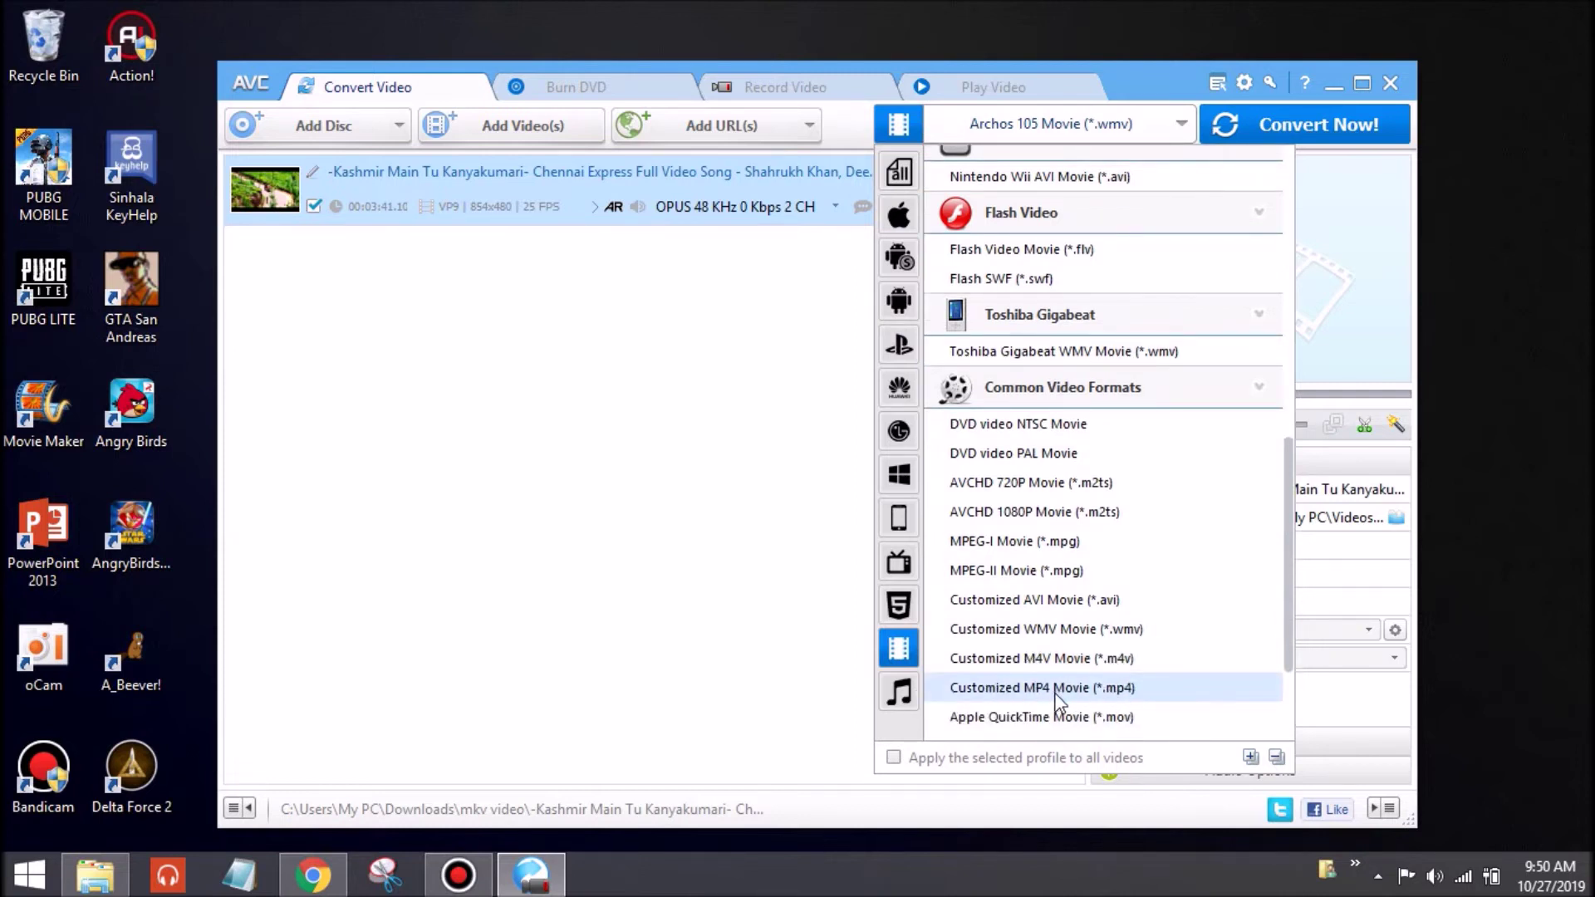
pyautogui.click(1052, 689)
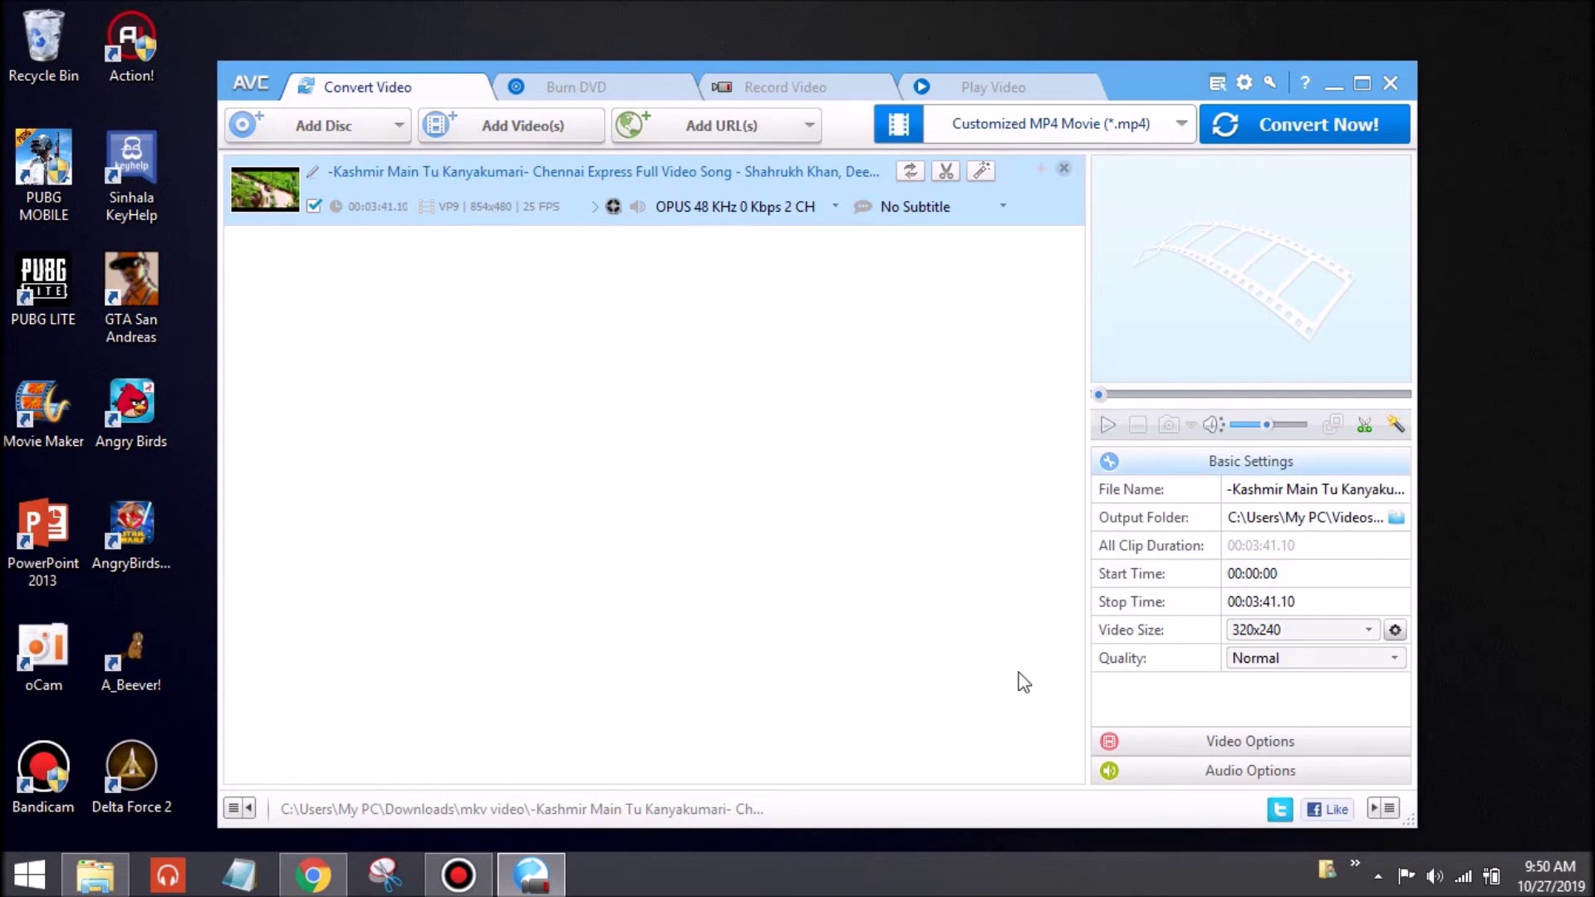
# - Run the MP4 conversion to completion and close the trial-version notice
pyautogui.click(1351, 133)
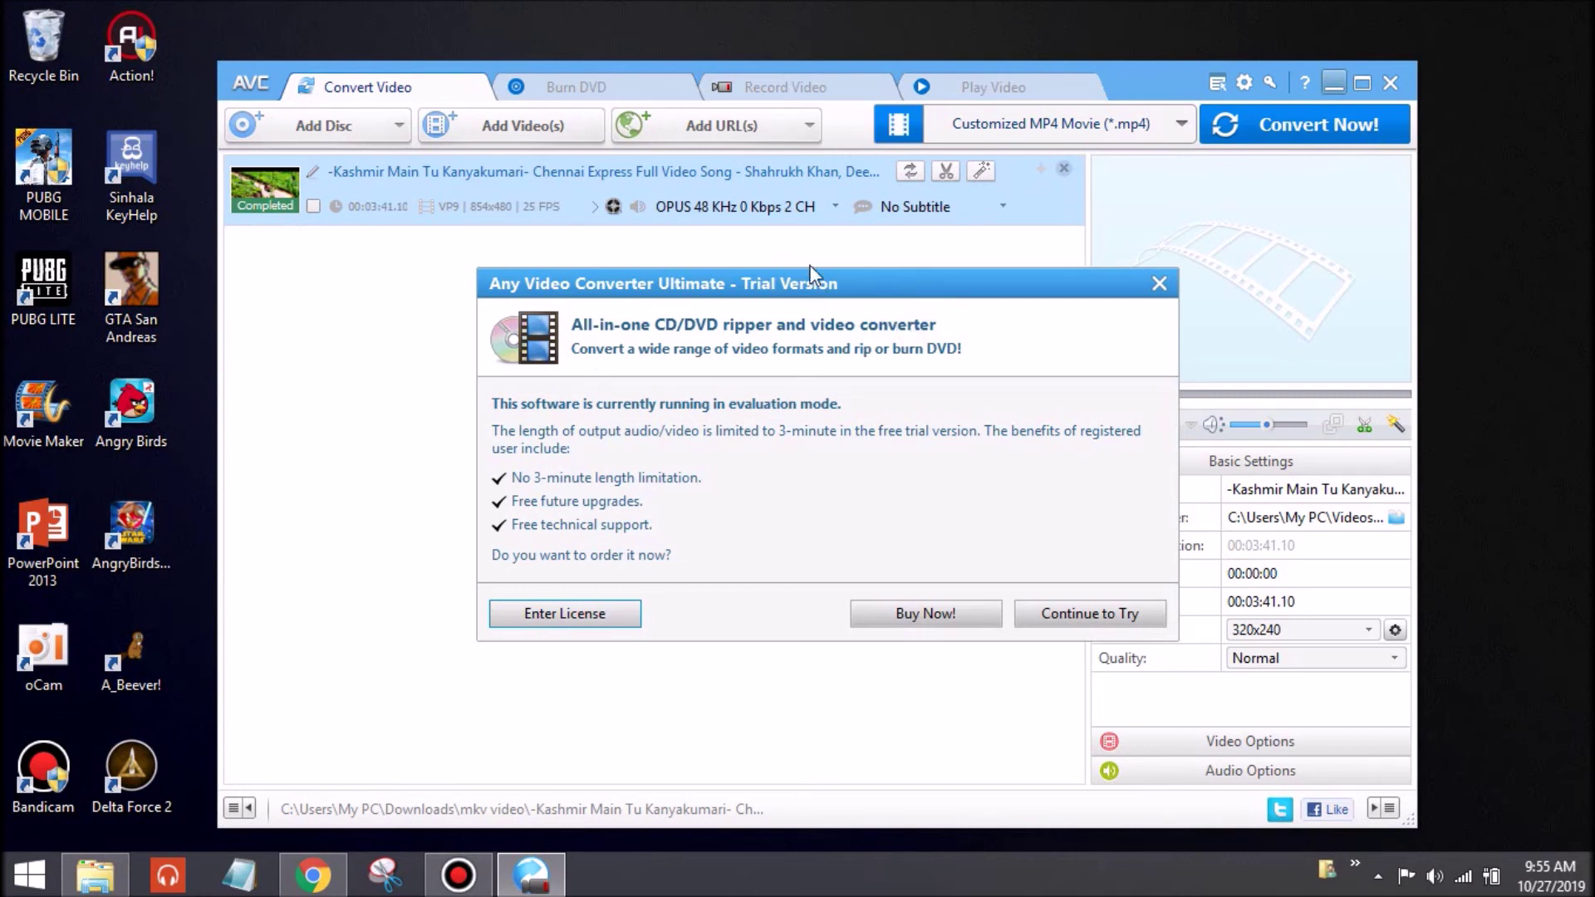
pyautogui.moveTo(851, 291); pyautogui.dragTo(743, 285)
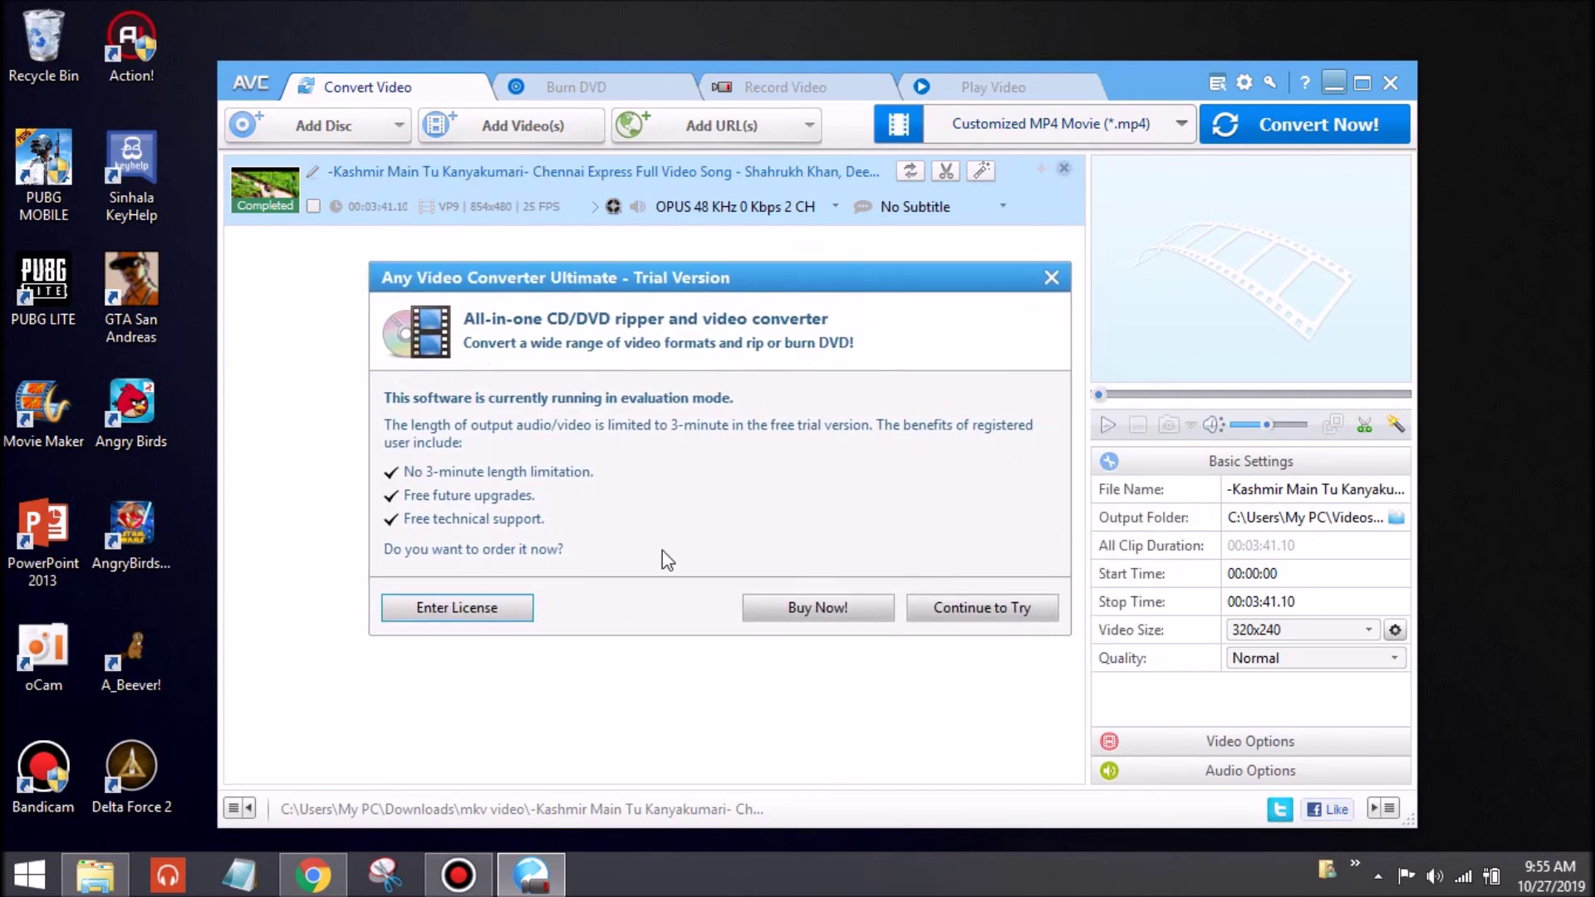
pyautogui.click(1052, 278)
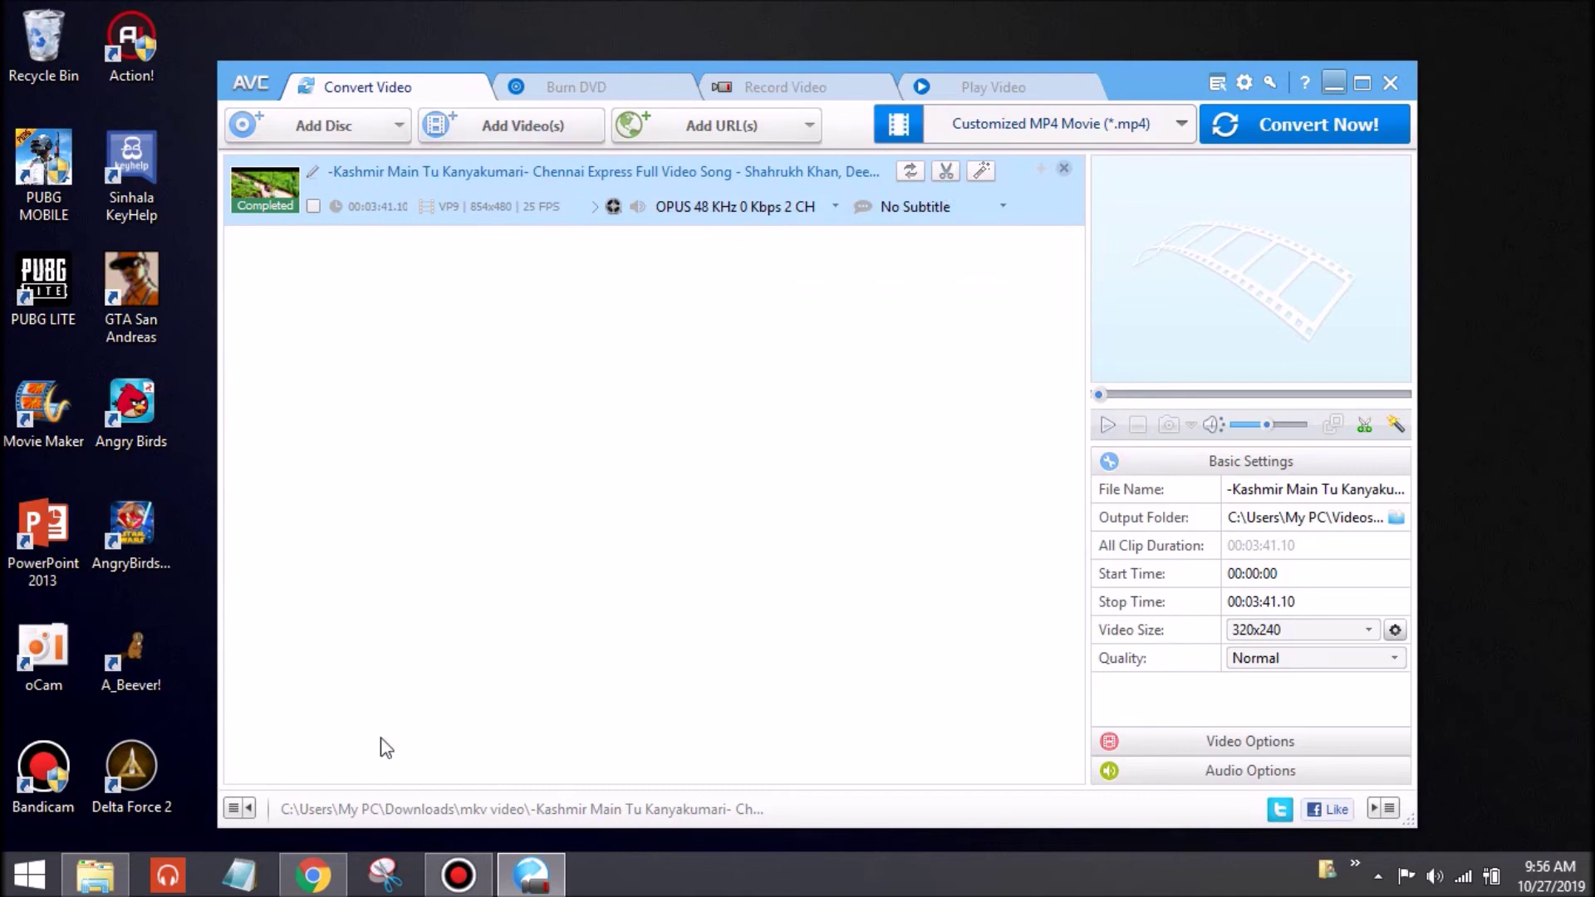
pyautogui.click(88, 885)
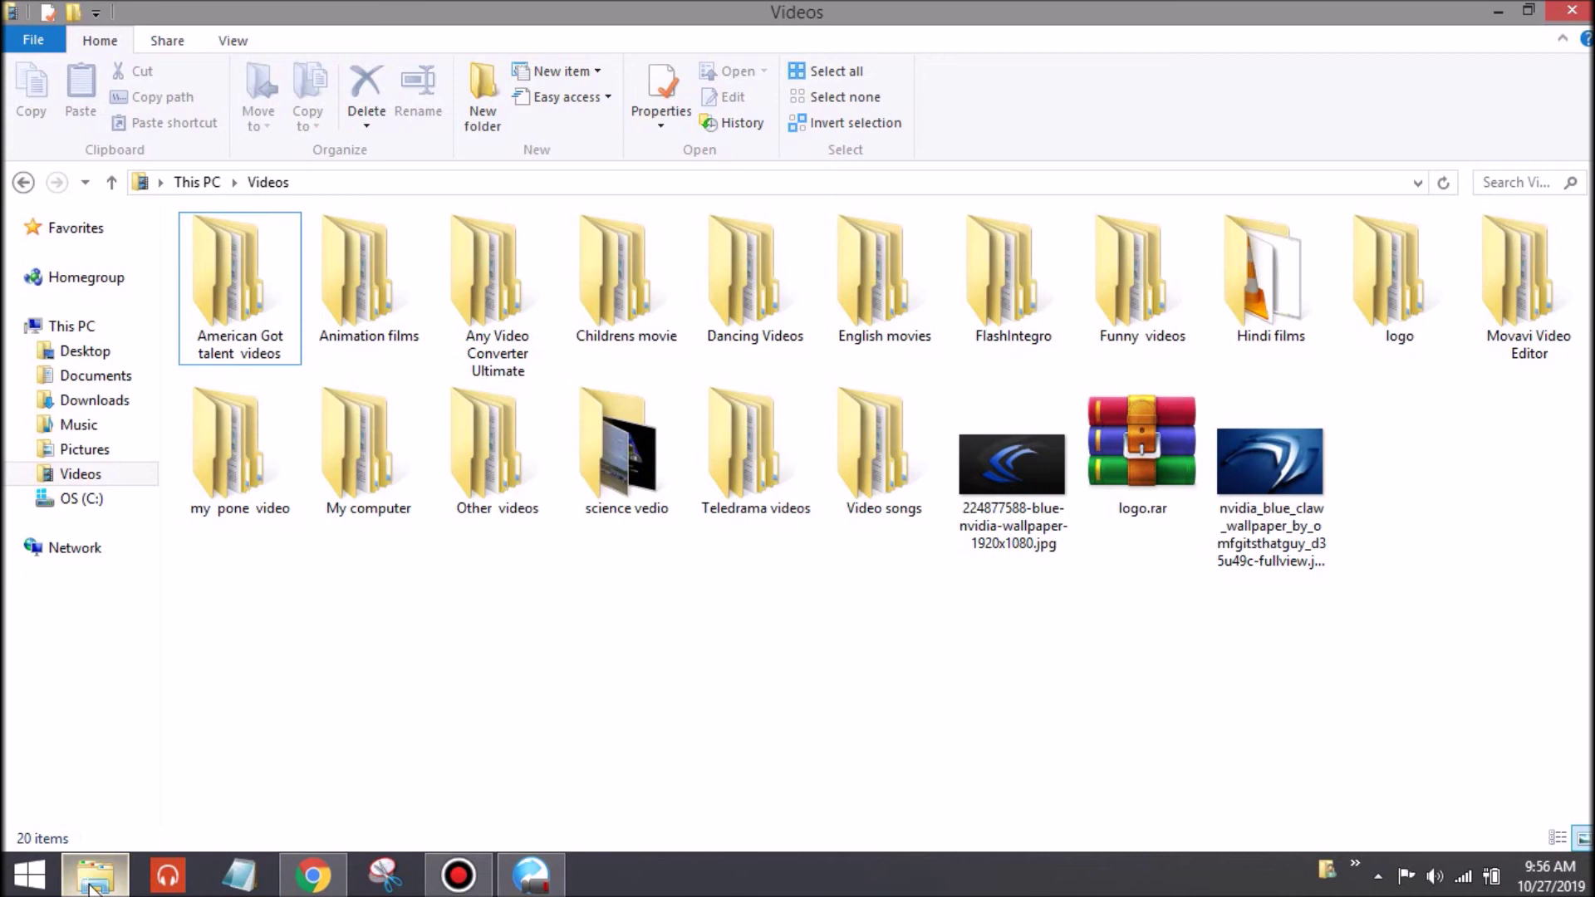
# - Open Videos\Any Video Converter Ultimate\MP4 and inspect the converted Kashmir .mp4 file's name without renaming
pyautogui.doubleClick(455, 297)
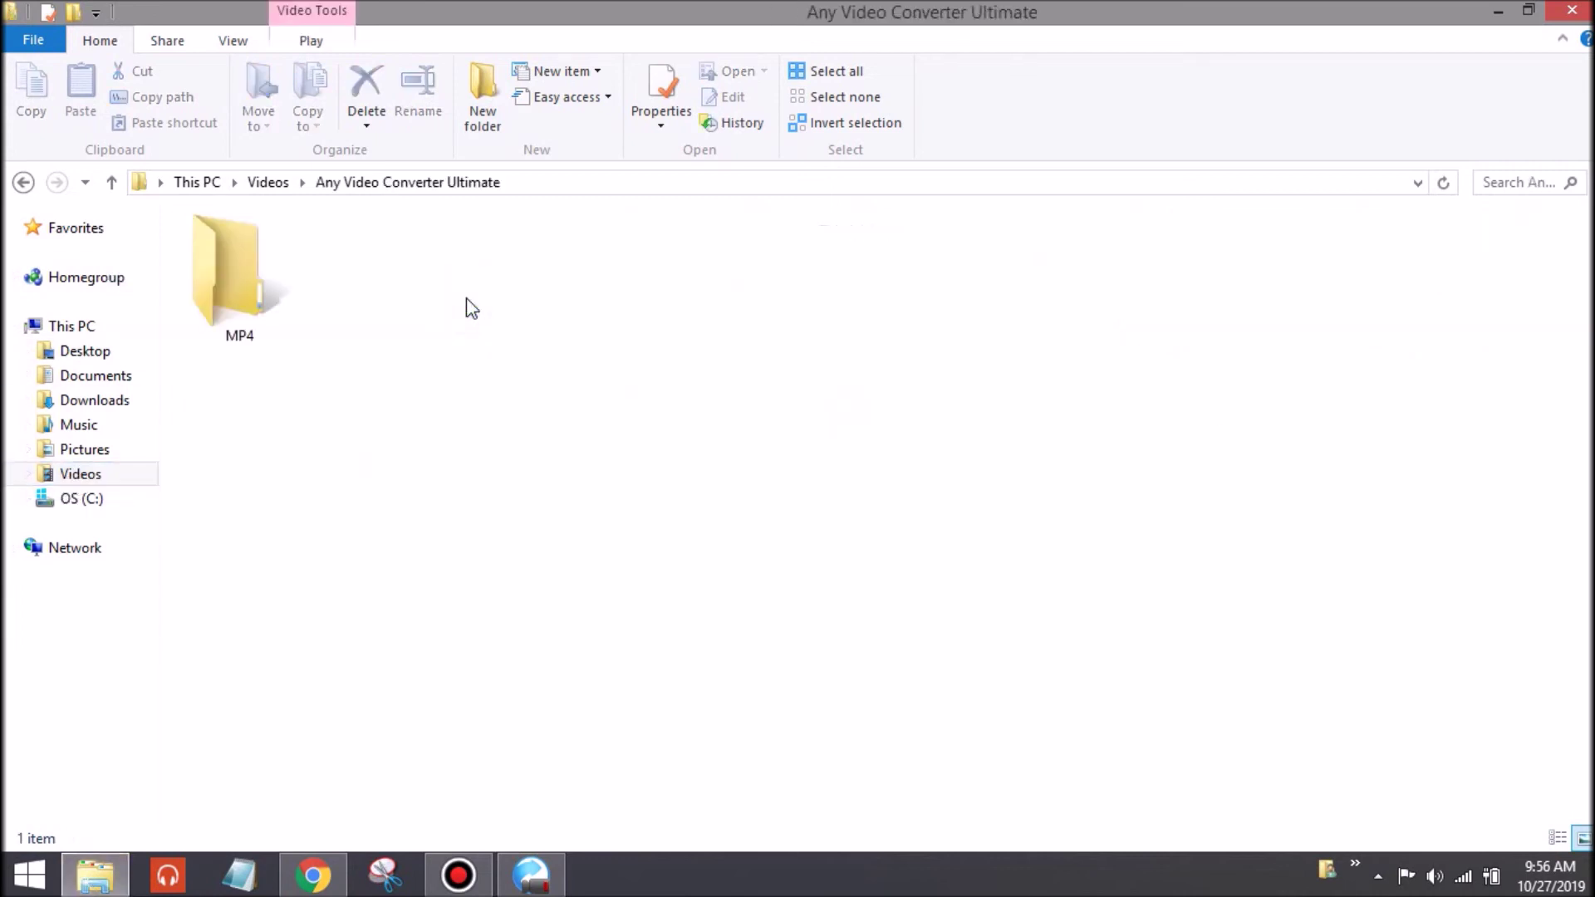
pyautogui.doubleClick(236, 281)
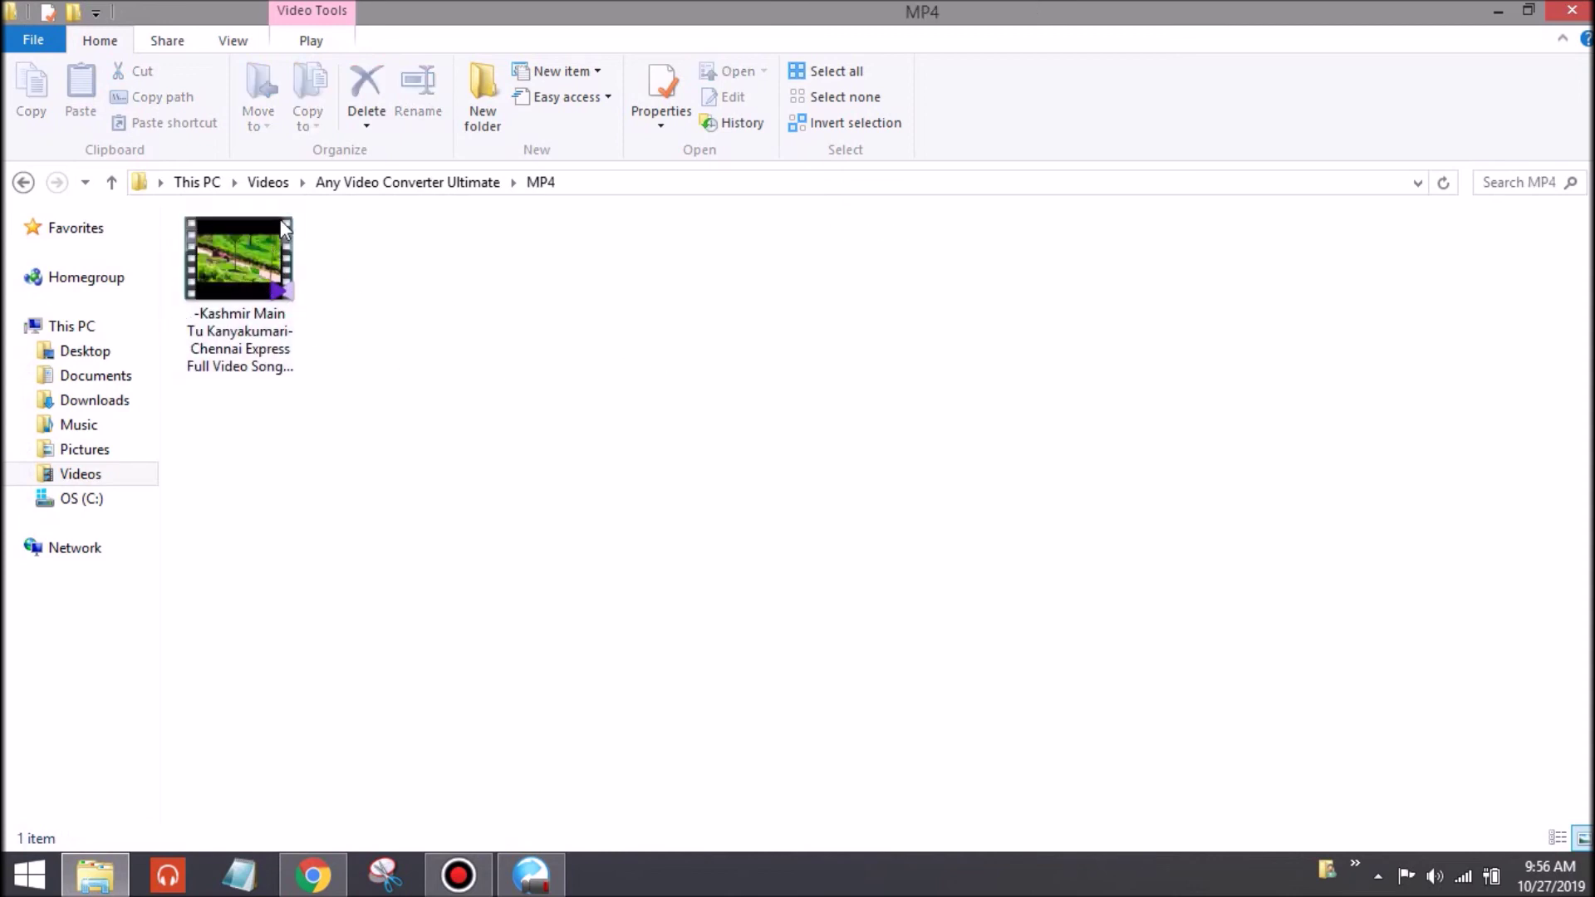
pyautogui.click(282, 336)
pyautogui.click(418, 86)
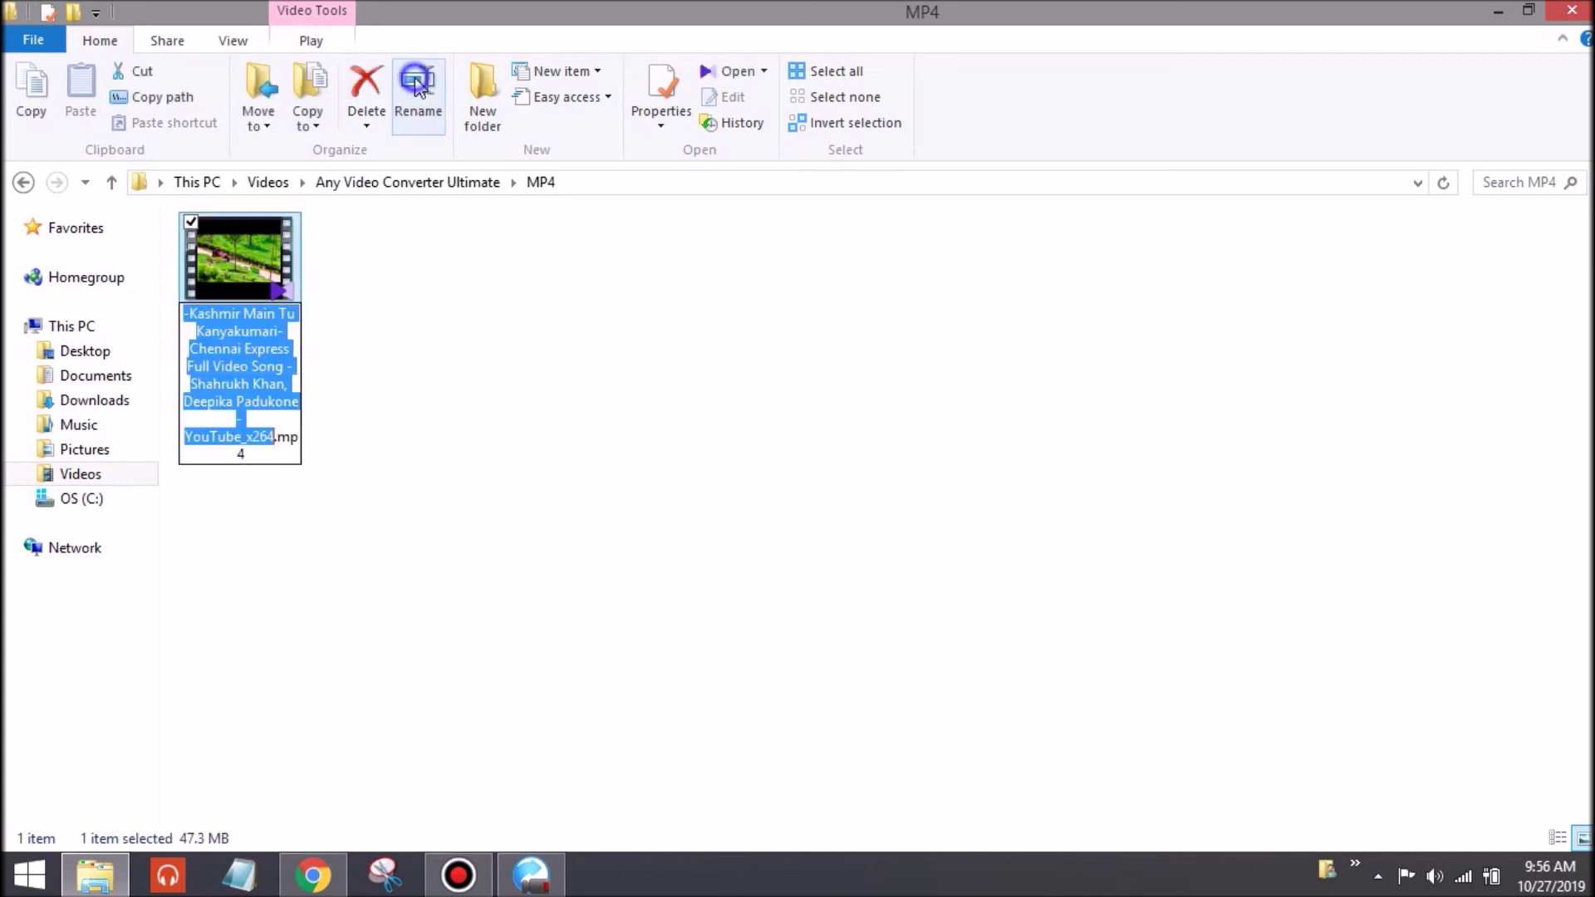
pyautogui.click(274, 442)
pyautogui.click(241, 453)
pyautogui.click(336, 314)
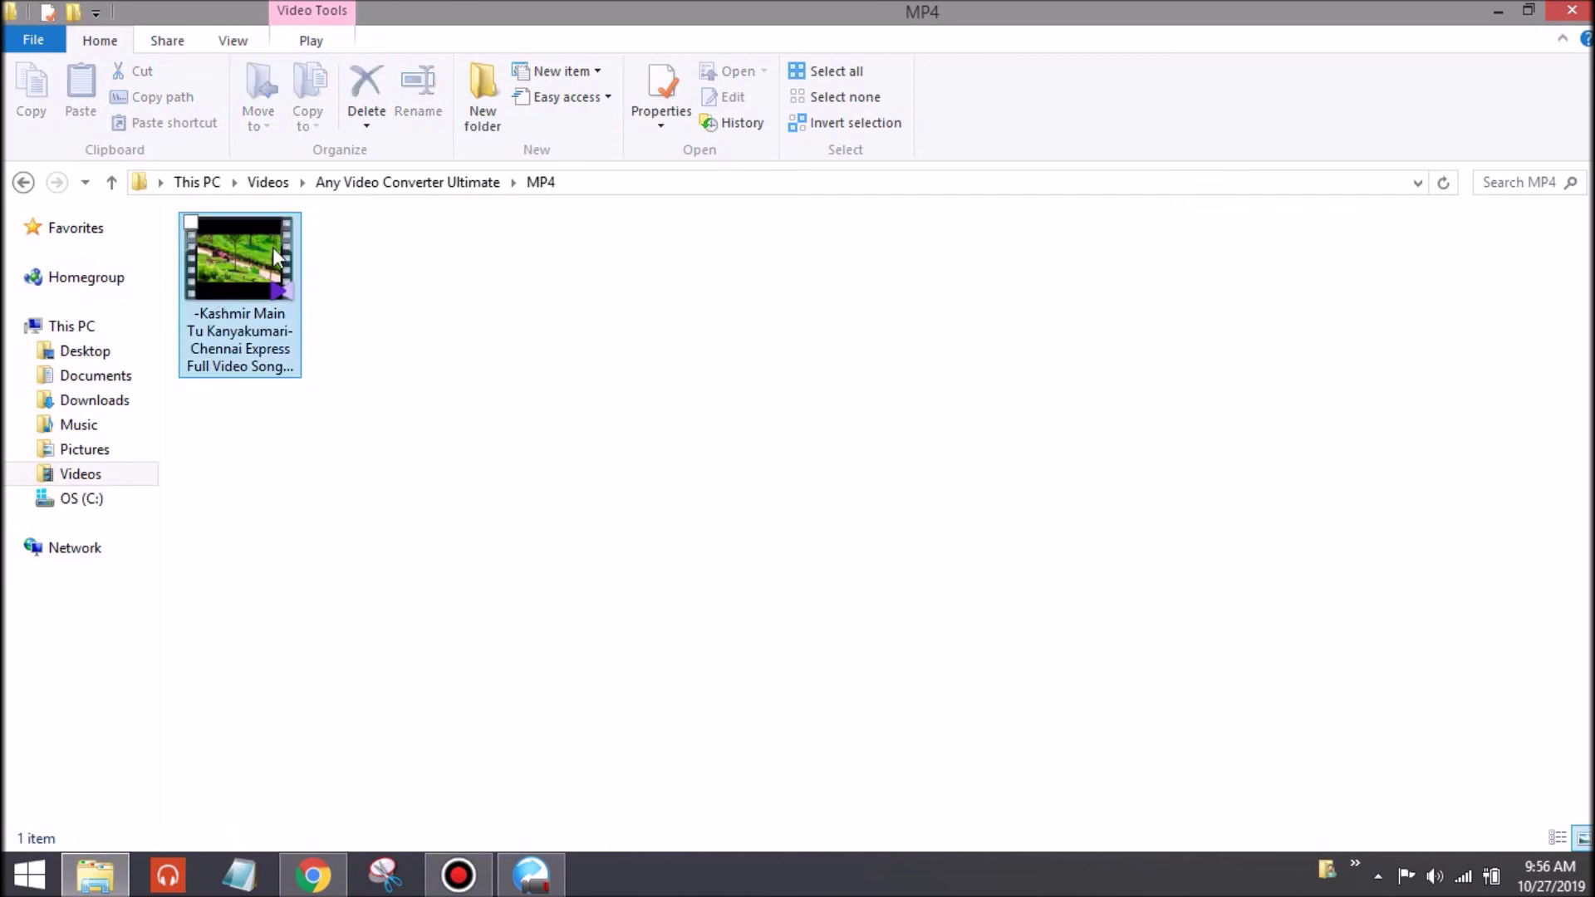
# - Play the converted MP4 song in KMPlayer, skip ahead through it, then close the player
pyautogui.doubleClick(221, 288)
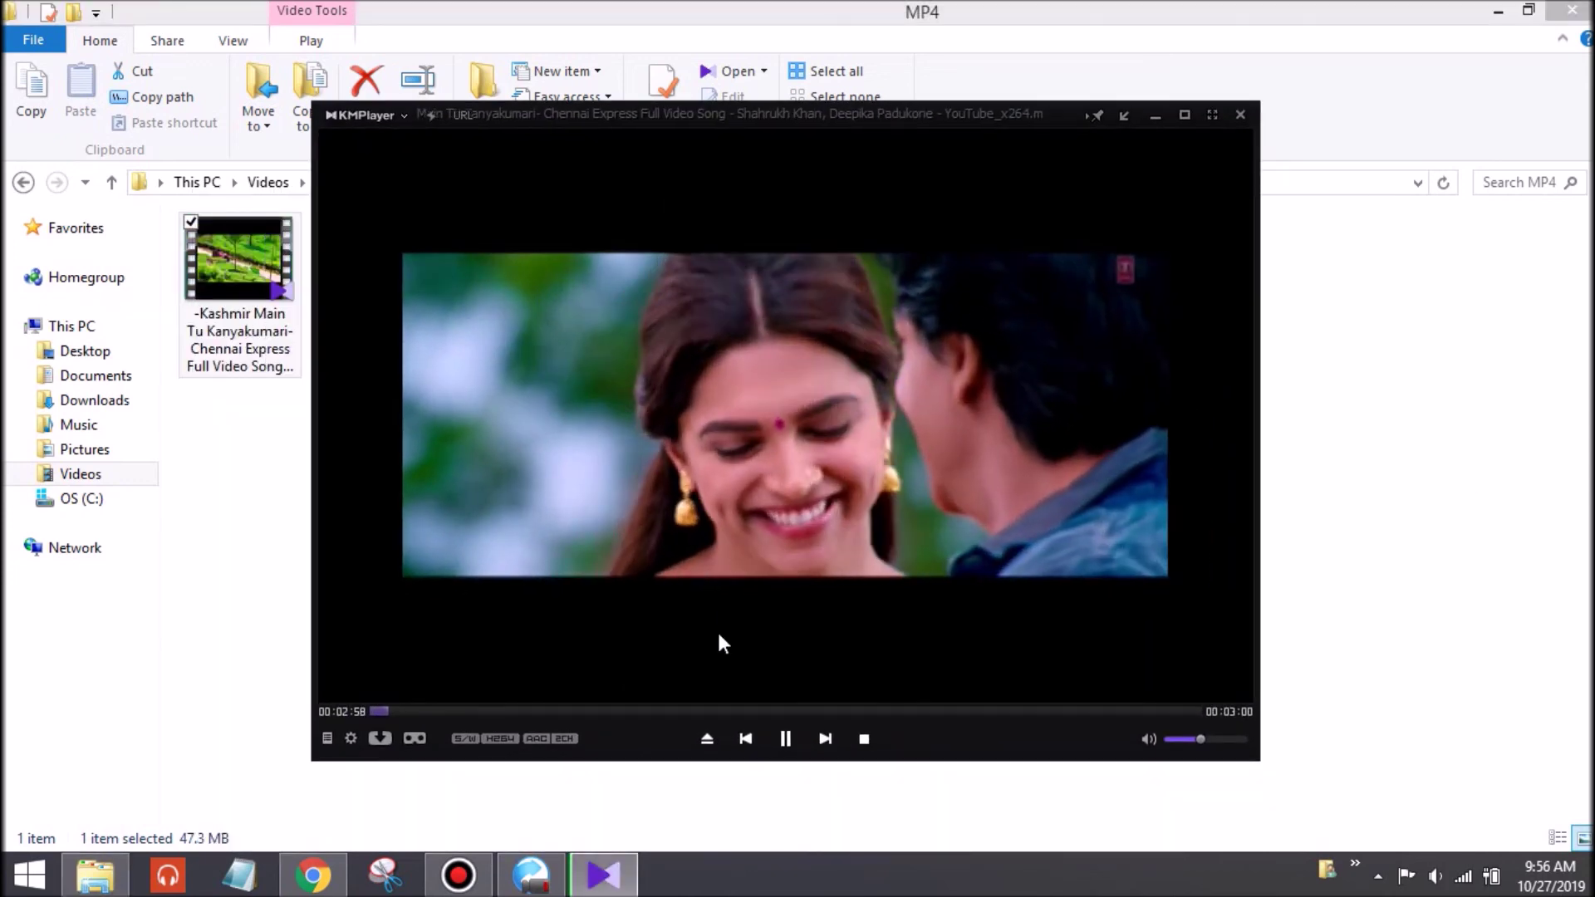
pyautogui.click(645, 707)
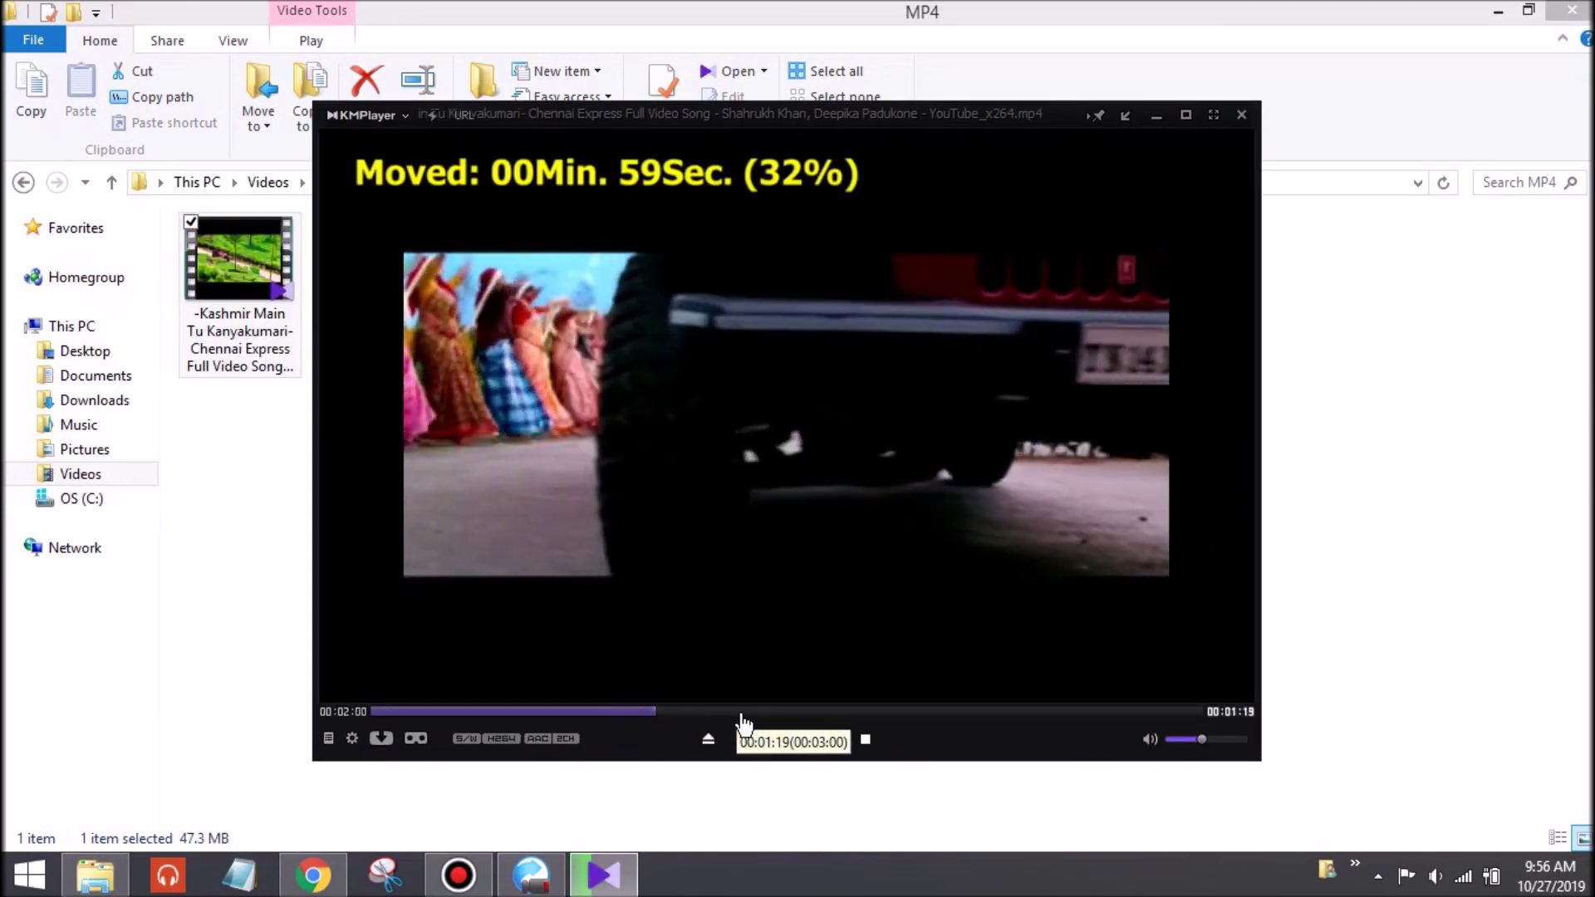
pyautogui.click(744, 712)
pyautogui.click(1244, 118)
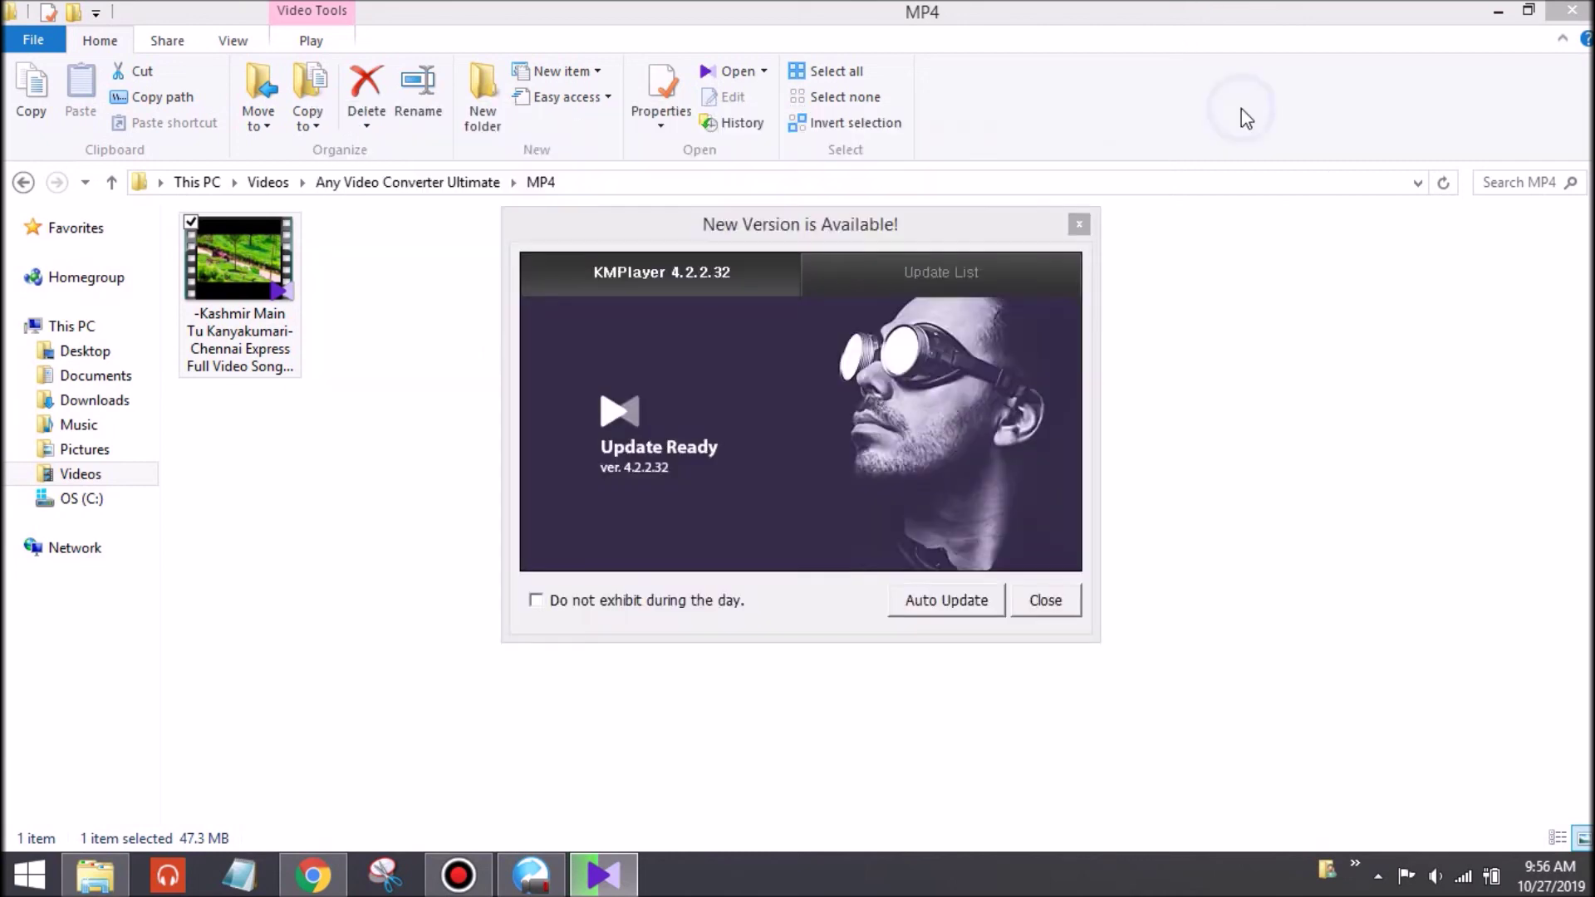
# - Refresh the output folder and raise the system volume to about two-thirds
pyautogui.rightClick(911, 350)
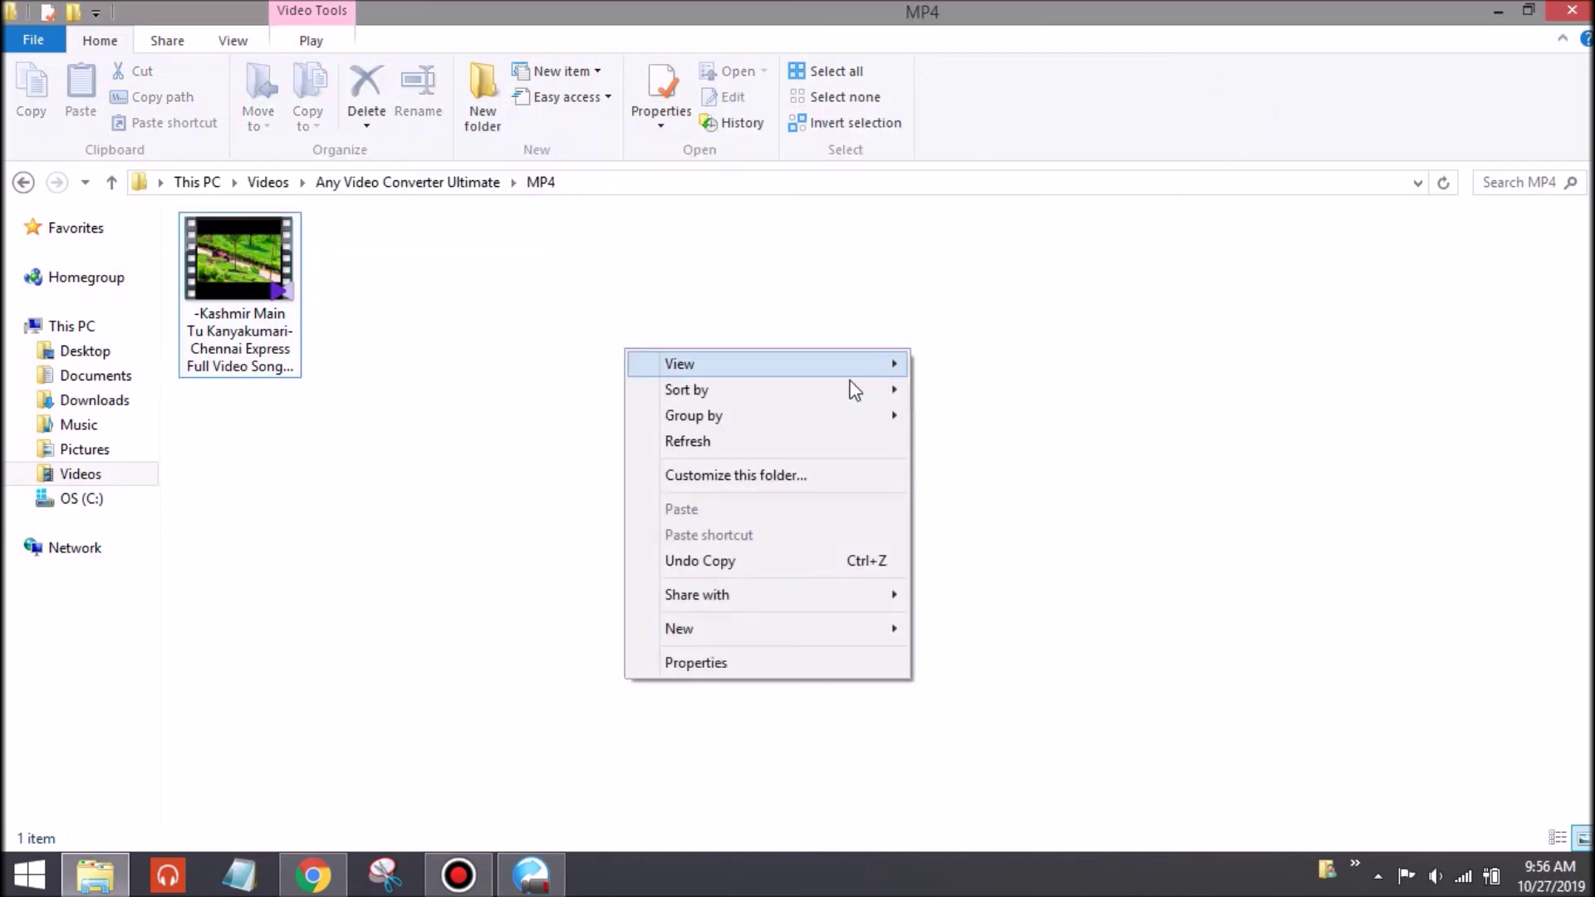
pyautogui.click(784, 441)
pyautogui.click(1436, 876)
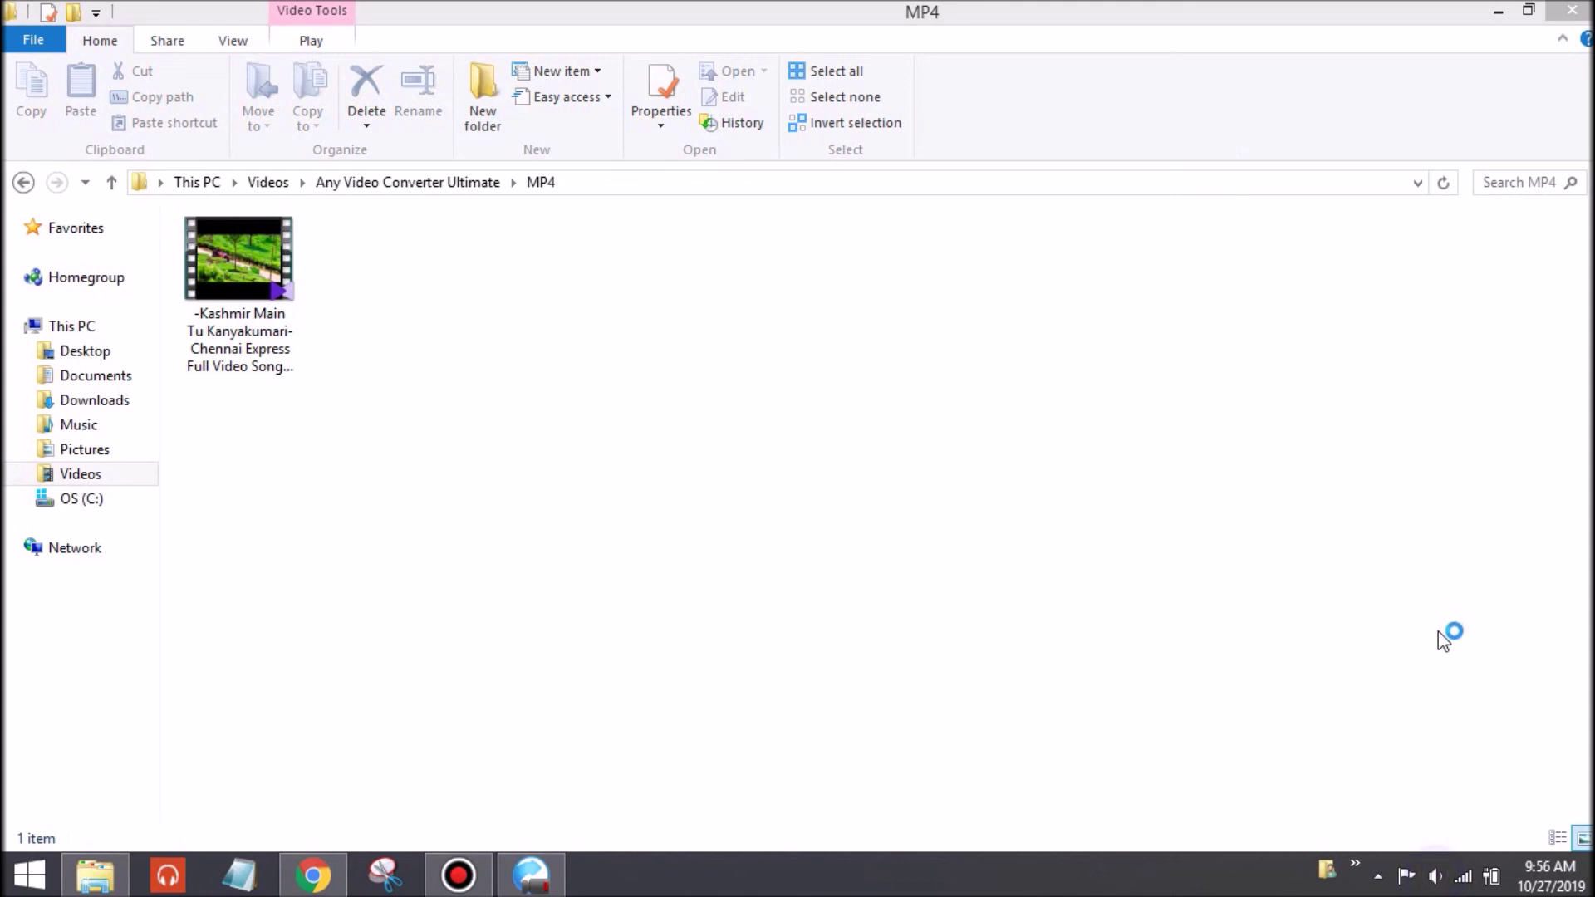
pyautogui.moveTo(1427, 702); pyautogui.dragTo(1425, 602)
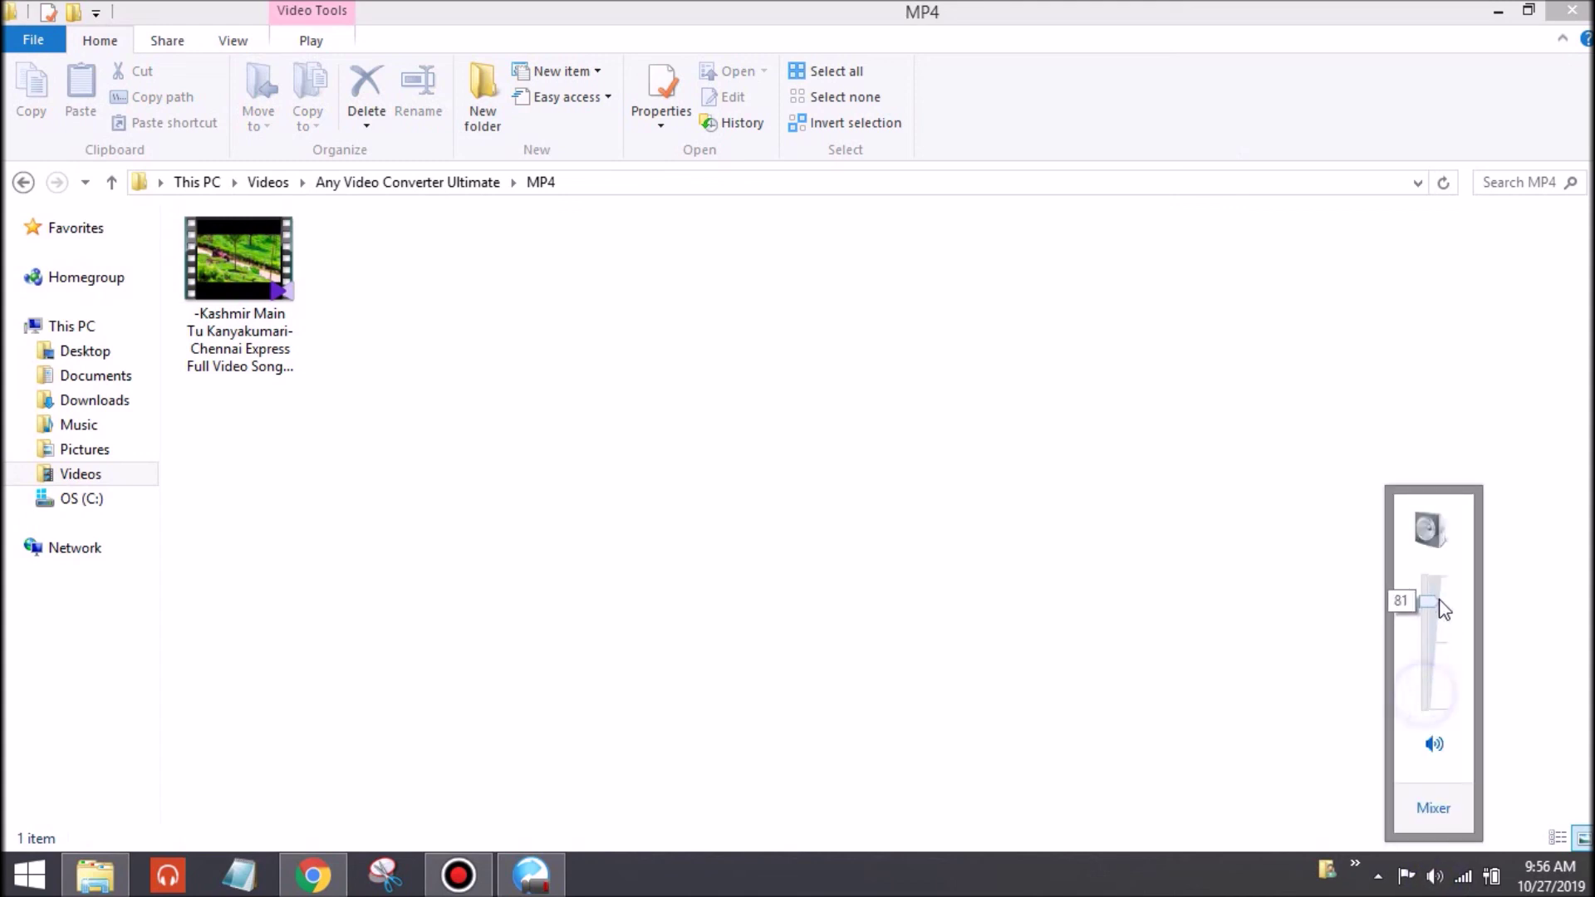
pyautogui.click(1449, 380)
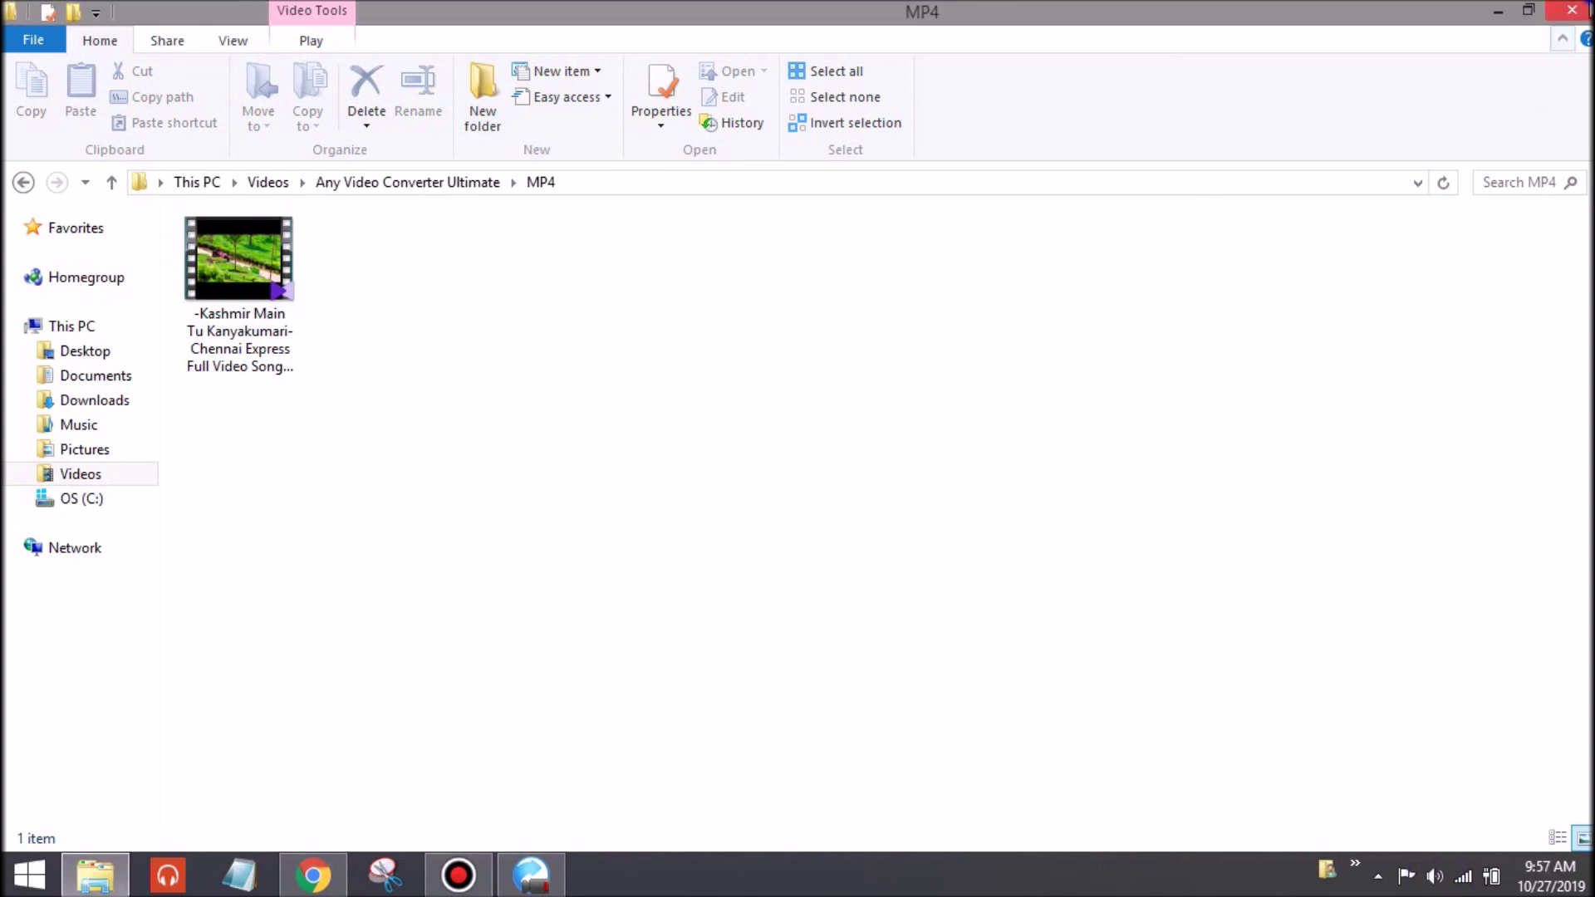
# - Minimize the file browser and the converter window, then refresh the desktop
pyautogui.click(1498, 10)
pyautogui.click(1341, 91)
pyautogui.rightClick(1339, 77)
pyautogui.click(1240, 151)
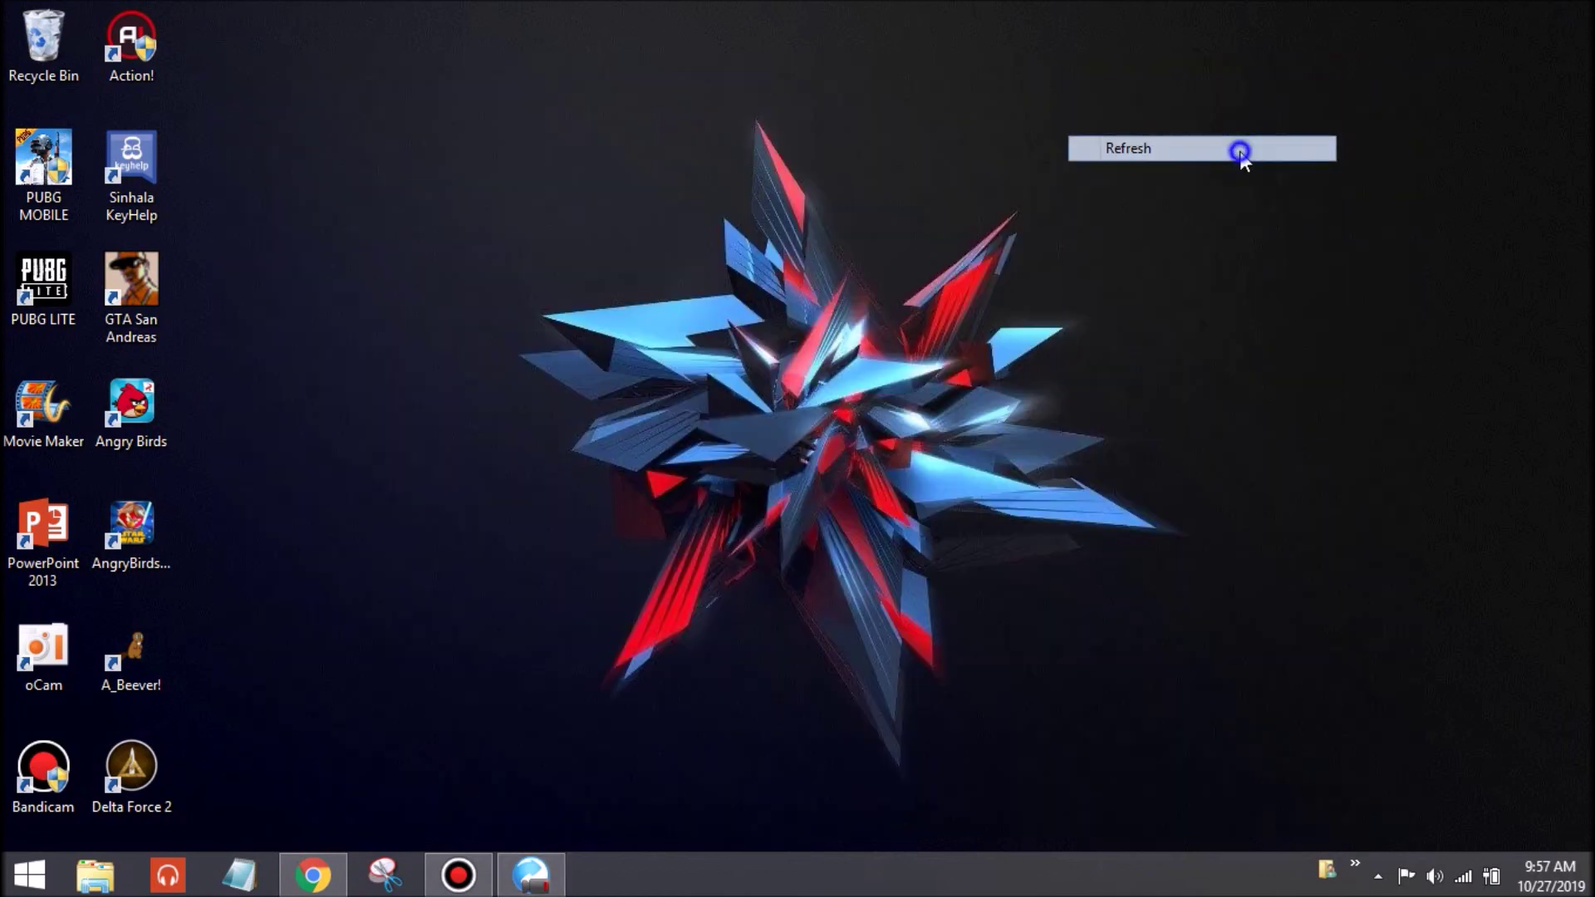
# - Restore Chrome on the MYPC Srilanka channel's Videos tab and close the downloads bar
pyautogui.click(312, 874)
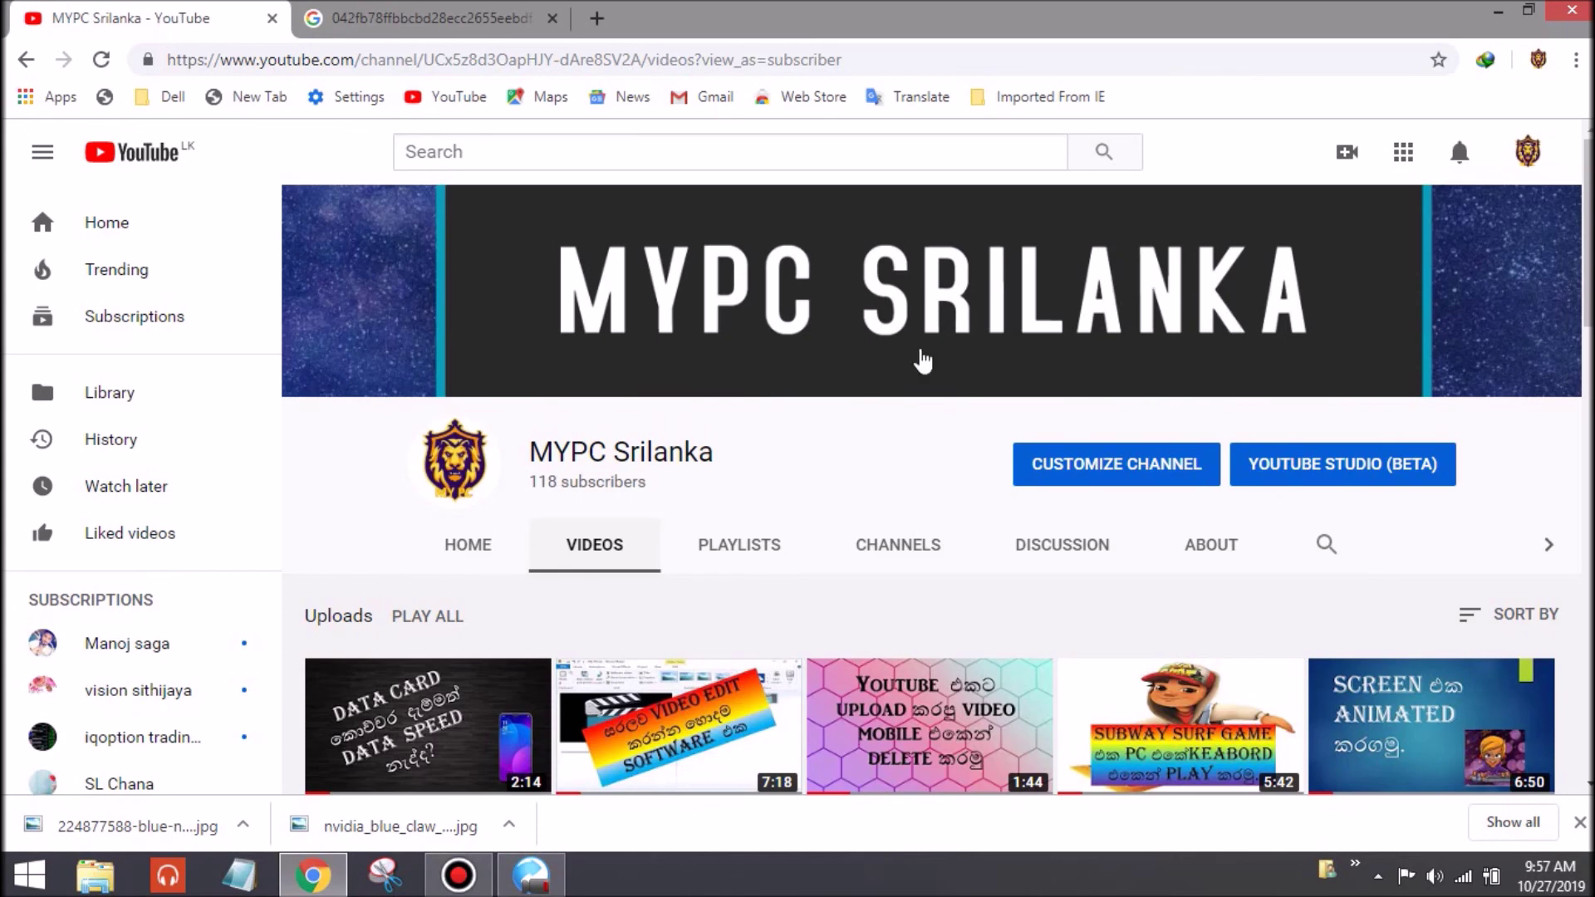
pyautogui.moveTo(923, 362)
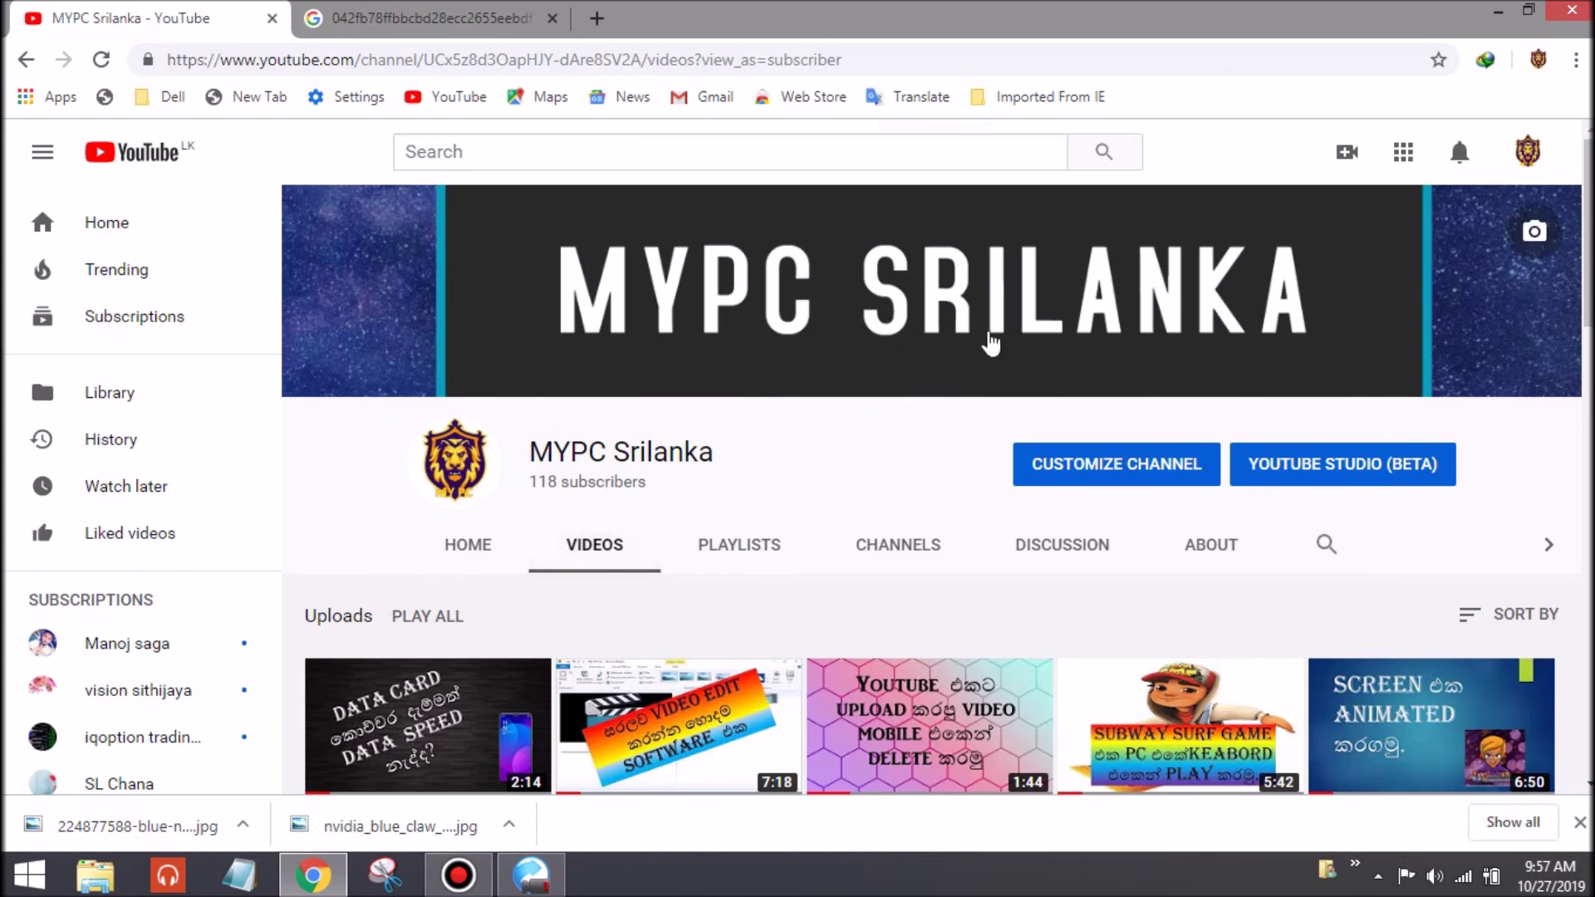
pyautogui.click(1579, 822)
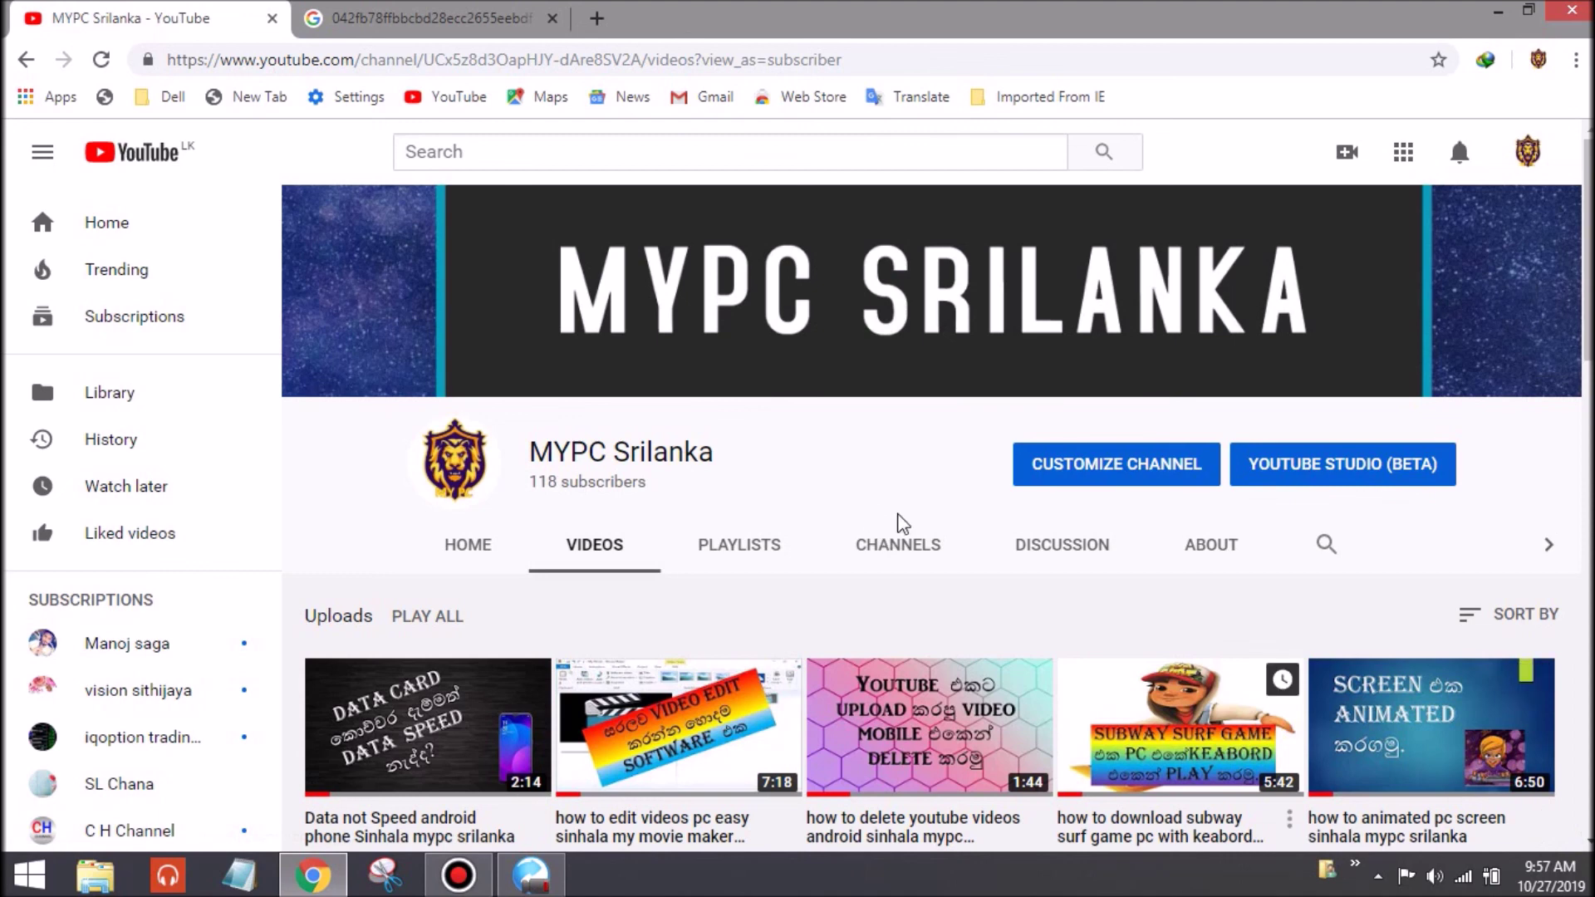